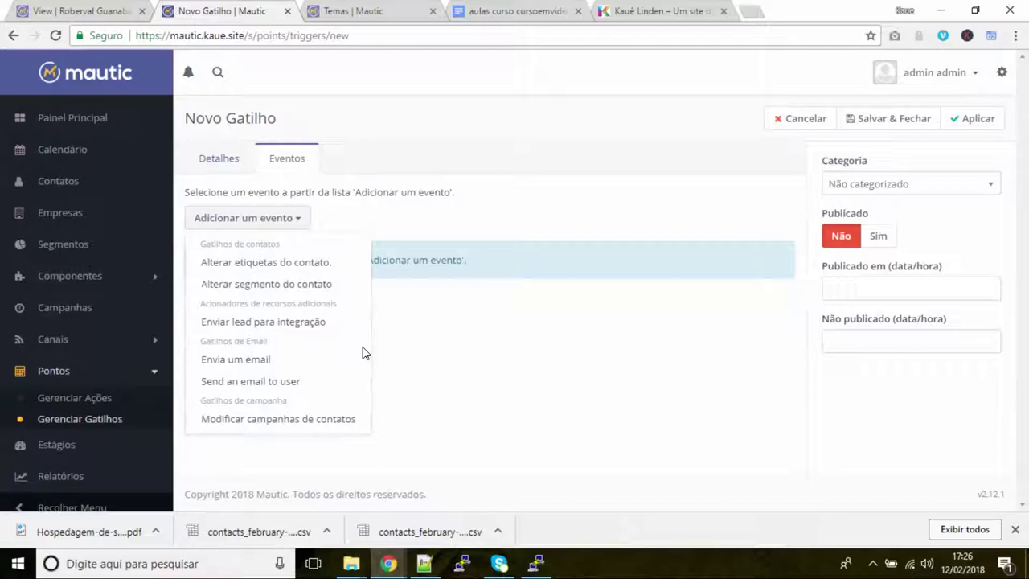
Discard the unfinished trigger's event list and return to the empty Gatilhos de Ponto list
{"action": "left_click", "coordinate": [362, 352]}
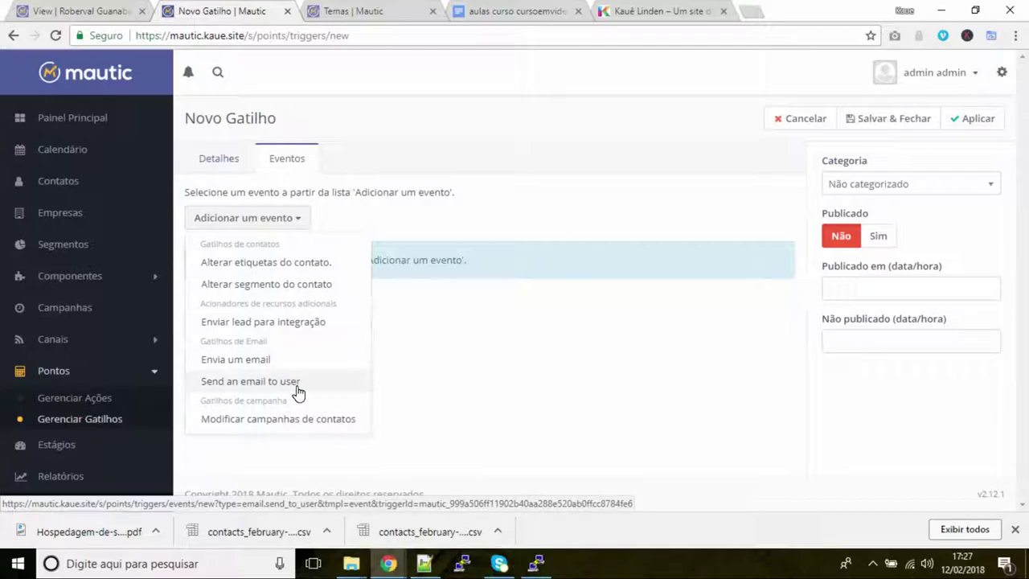
{"action": "left_click", "coordinate": [627, 394]}
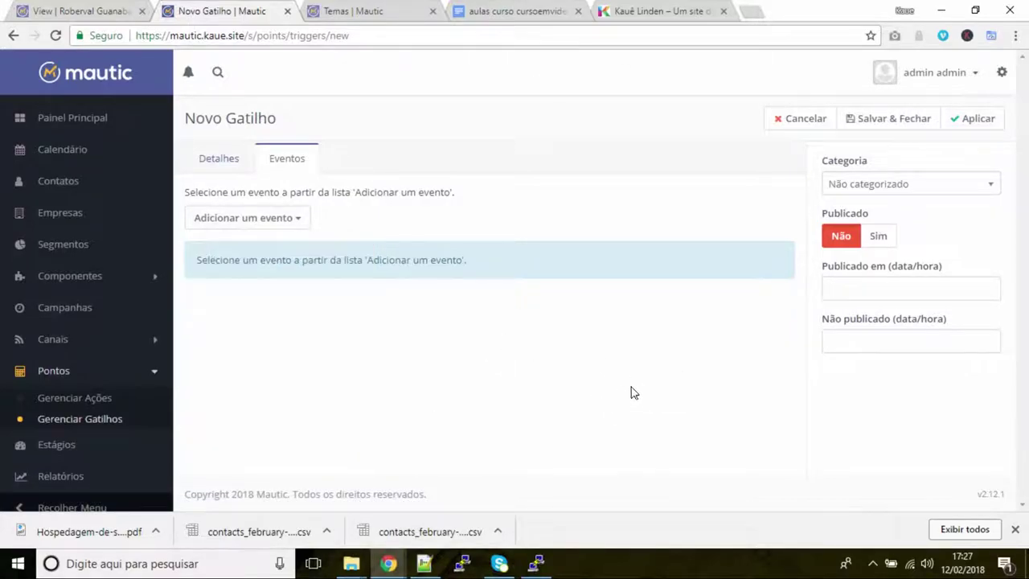
{"action": "left_click", "coordinate": [67, 378]}
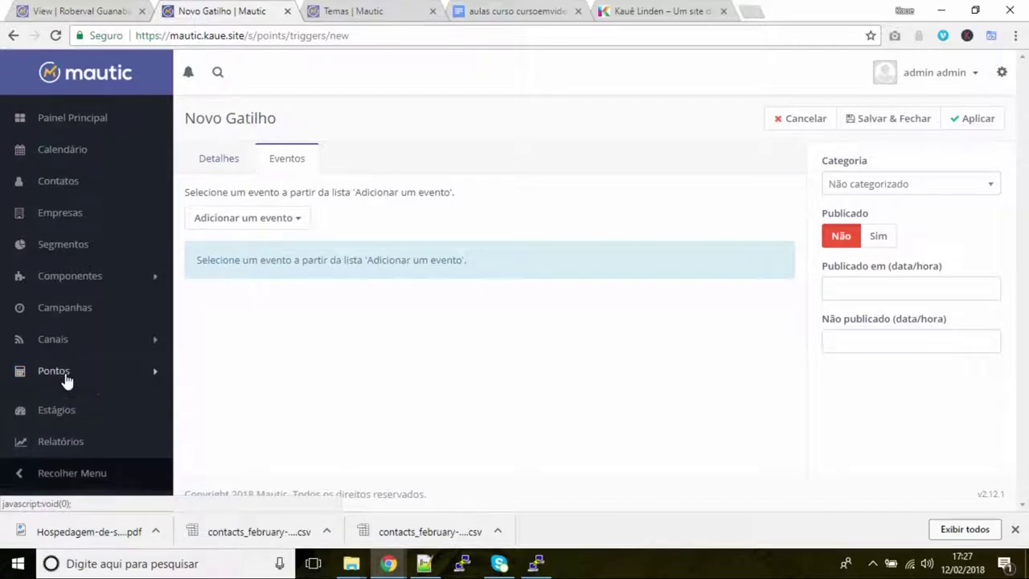
{"action": "left_click", "coordinate": [67, 380]}
{"action": "left_click", "coordinate": [78, 412]}
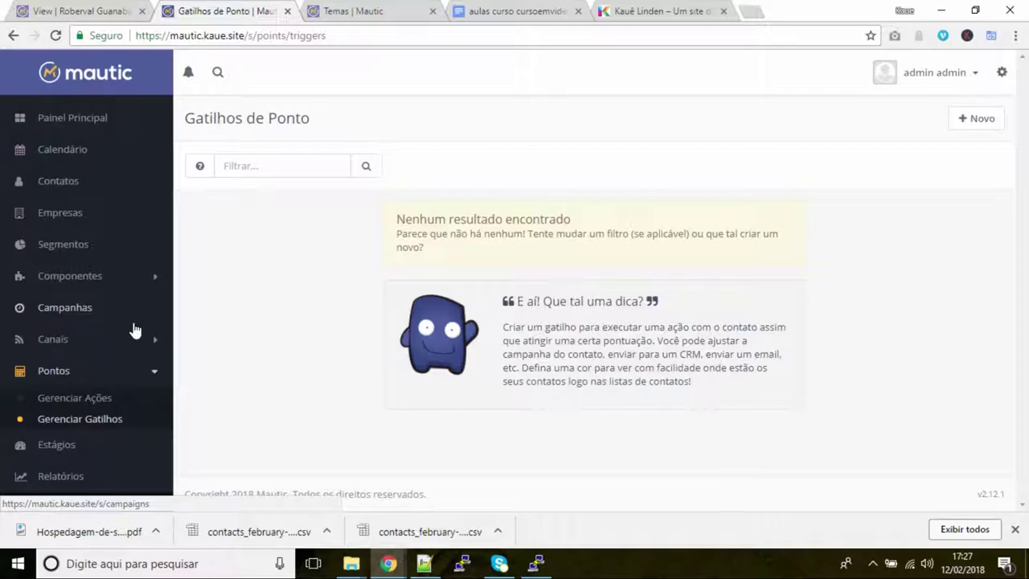
Open a blank Novo ativo form from the Ativos list under Componentes
{"action": "left_click", "coordinate": [77, 281]}
{"action": "left_click", "coordinate": [58, 303]}
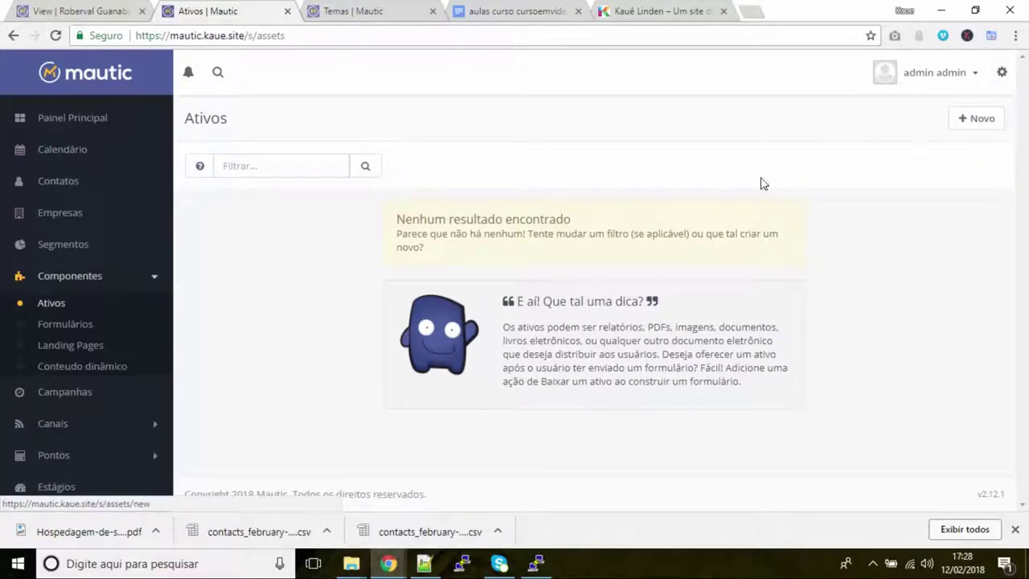
{"action": "left_click", "coordinate": [970, 122]}
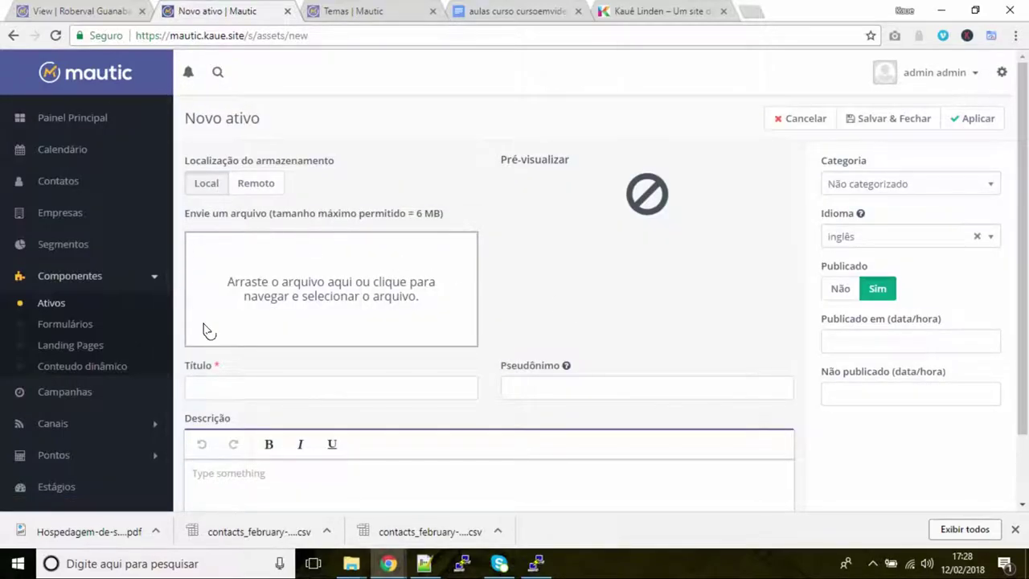
Upload 'Hospedagem-de-sites-nao-e-tudo-igual (1).pdf' from the desktop using Local storage and save the asset
{"action": "left_click", "coordinate": [258, 186]}
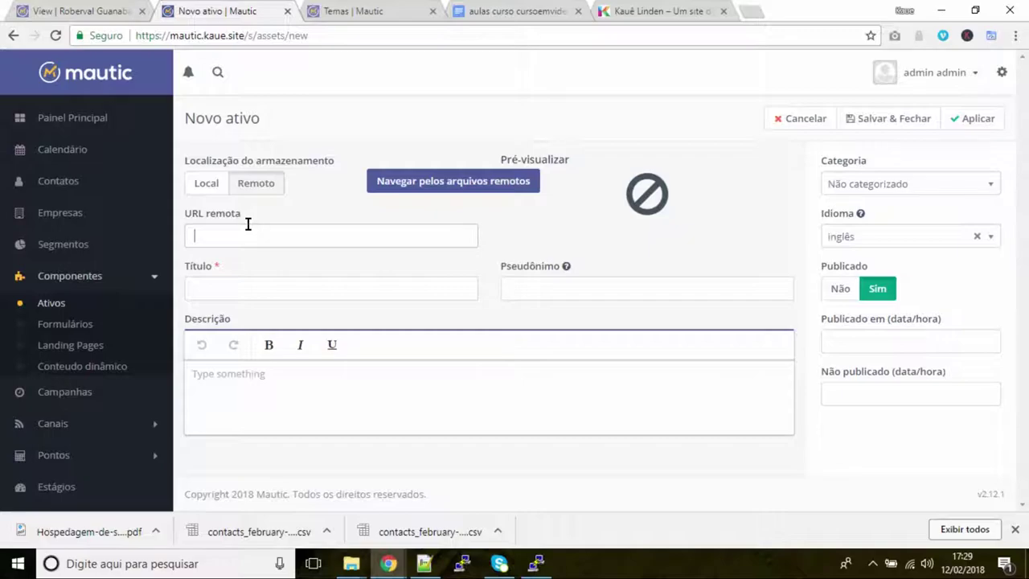
{"action": "left_click", "coordinate": [209, 184]}
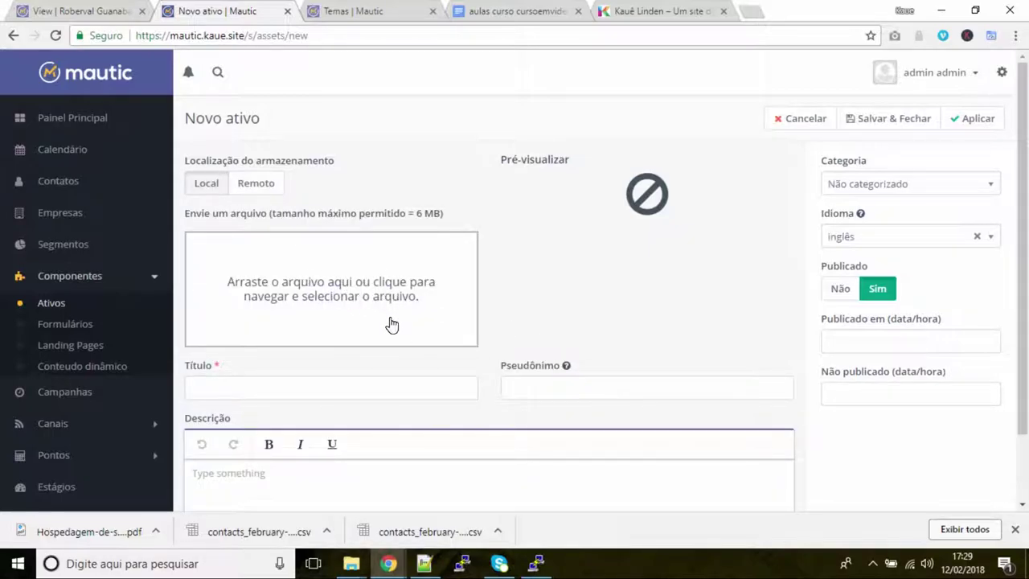
{"action": "left_click", "coordinate": [371, 308]}
{"action": "left_click", "coordinate": [79, 111]}
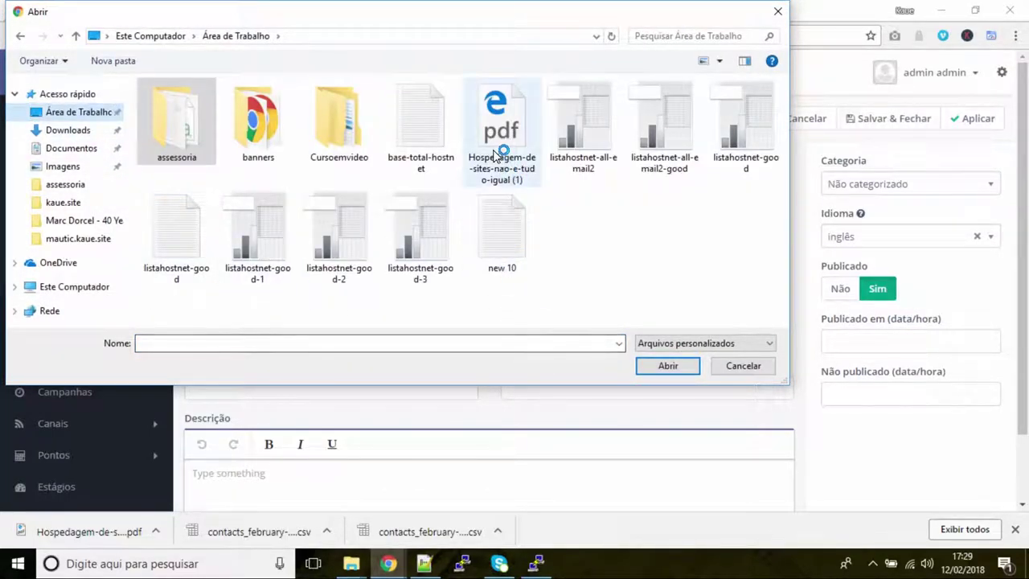
{"action": "left_click", "coordinate": [496, 157]}
{"action": "double_click", "coordinate": [500, 173]}
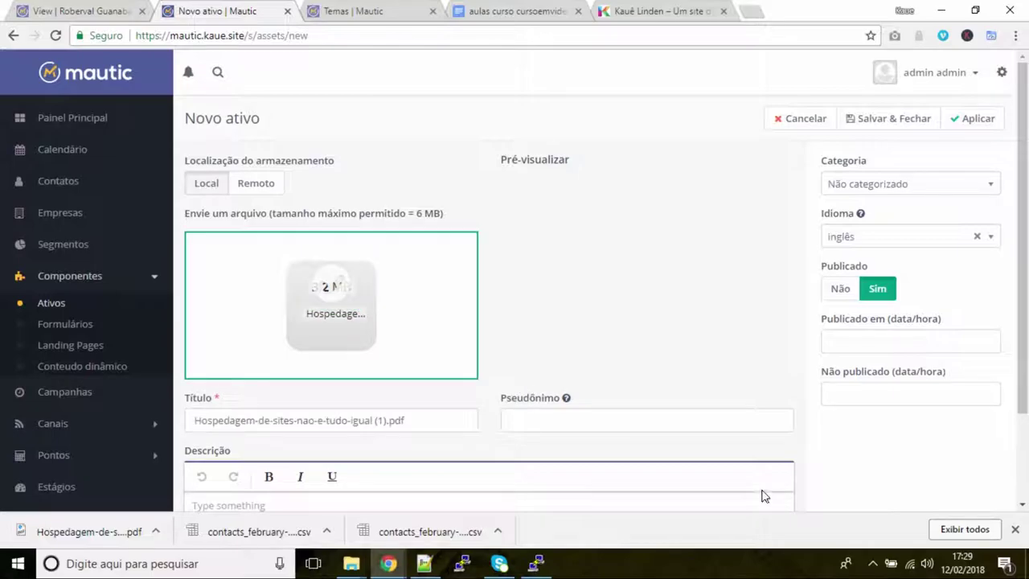
{"action": "scroll", "coordinate": [474, 351], "scroll_direction": "down", "scroll_amount": 3}
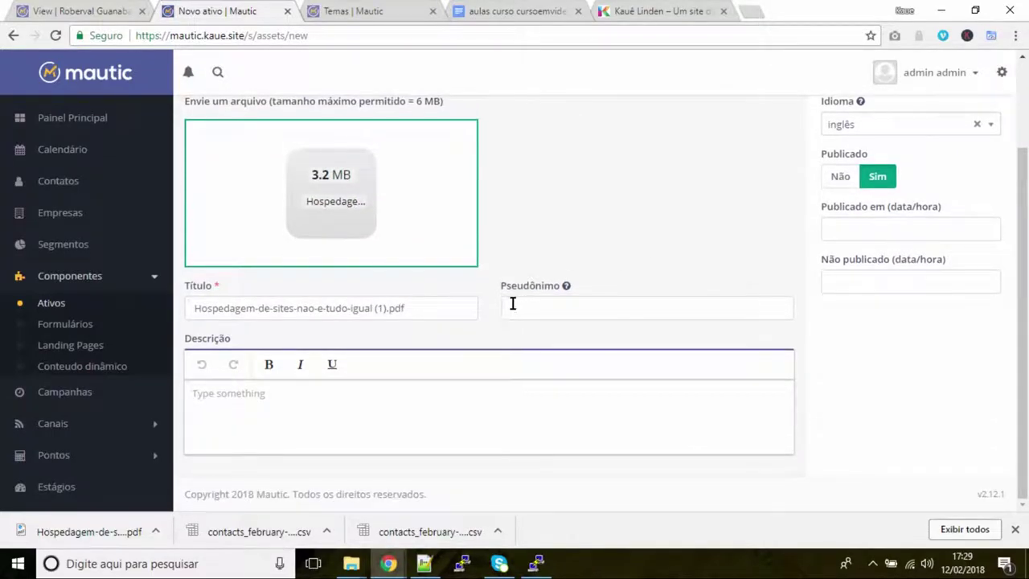
{"action": "scroll", "coordinate": [352, 376], "scroll_direction": "up", "scroll_amount": 3}
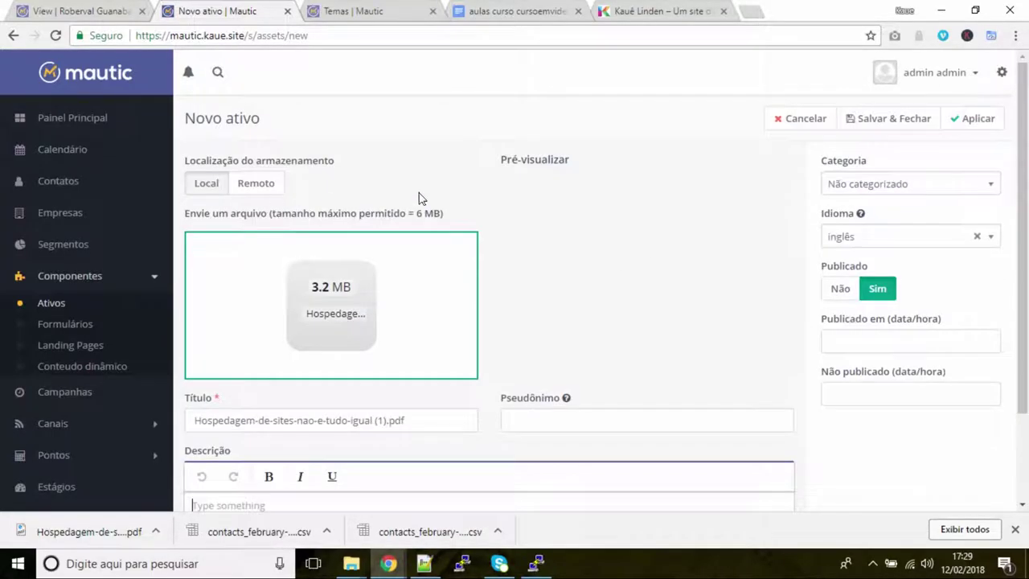
{"action": "left_click", "coordinate": [968, 126]}
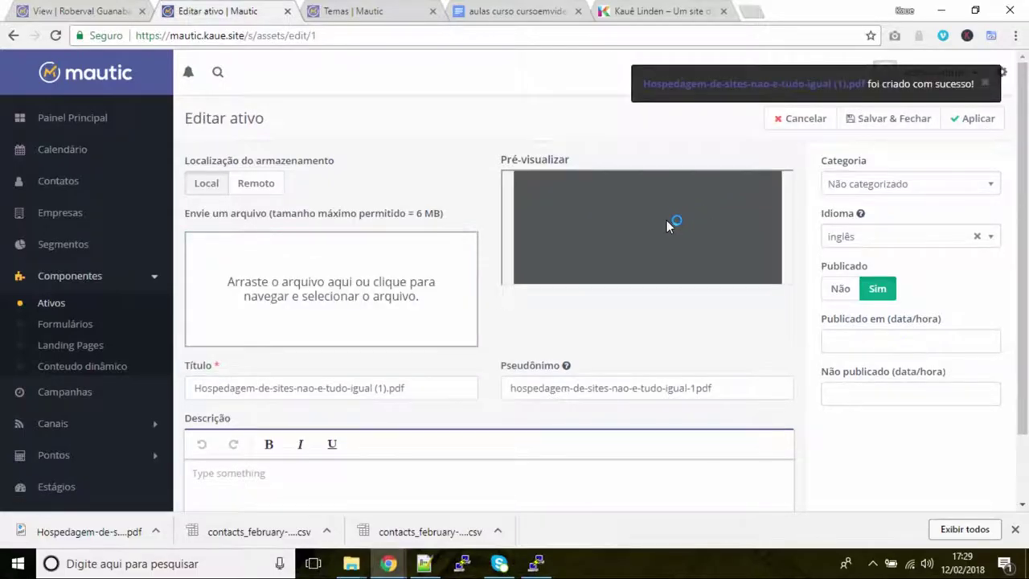
Set the PDF asset's Categoria to Ebook and apply the change
{"action": "scroll", "coordinate": [680, 219], "scroll_direction": "down", "scroll_amount": 5}
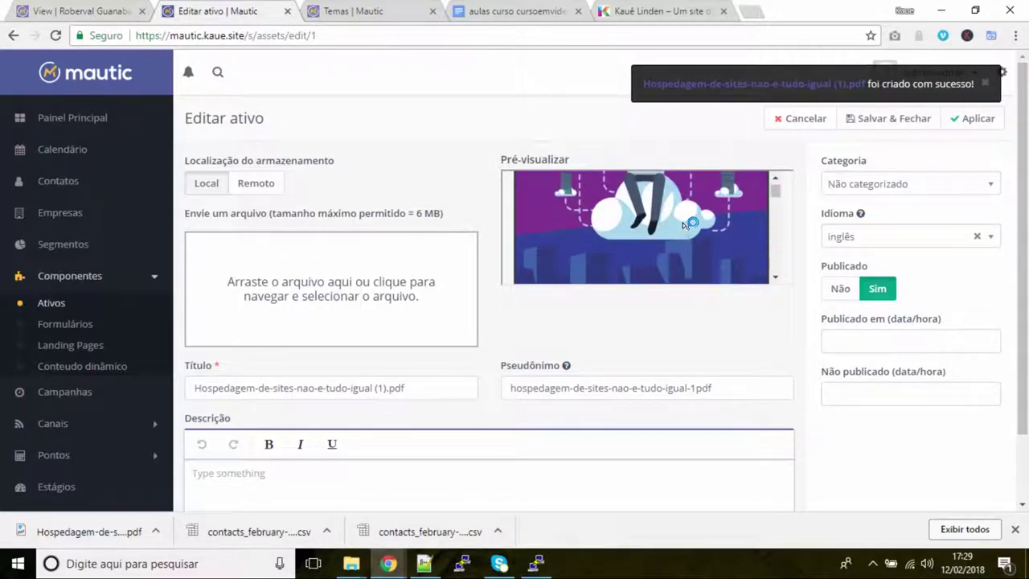
{"action": "scroll", "coordinate": [685, 218], "scroll_direction": "up", "scroll_amount": 3}
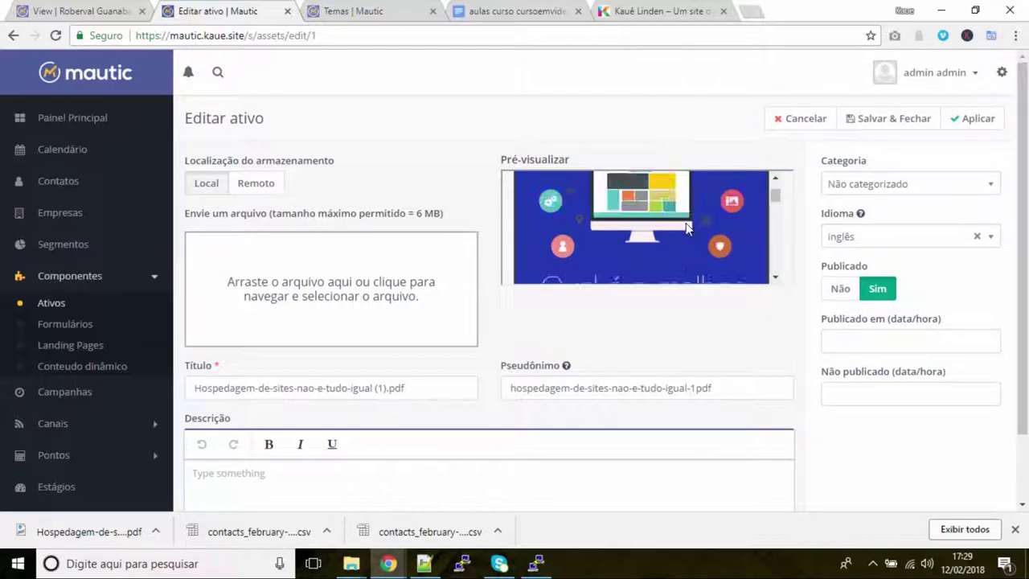
{"action": "left_click", "coordinate": [895, 193]}
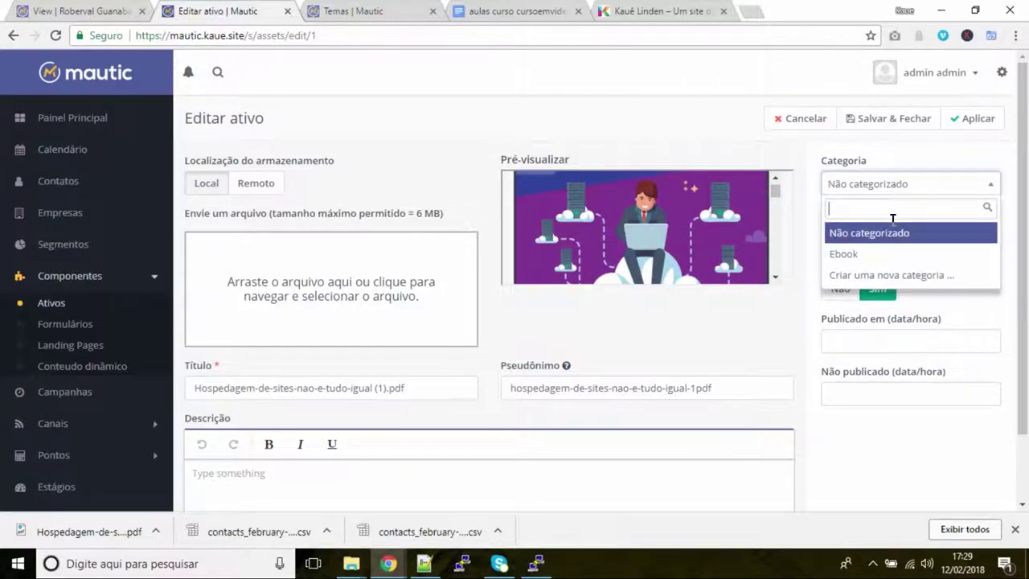
{"action": "left_click", "coordinate": [774, 171]}
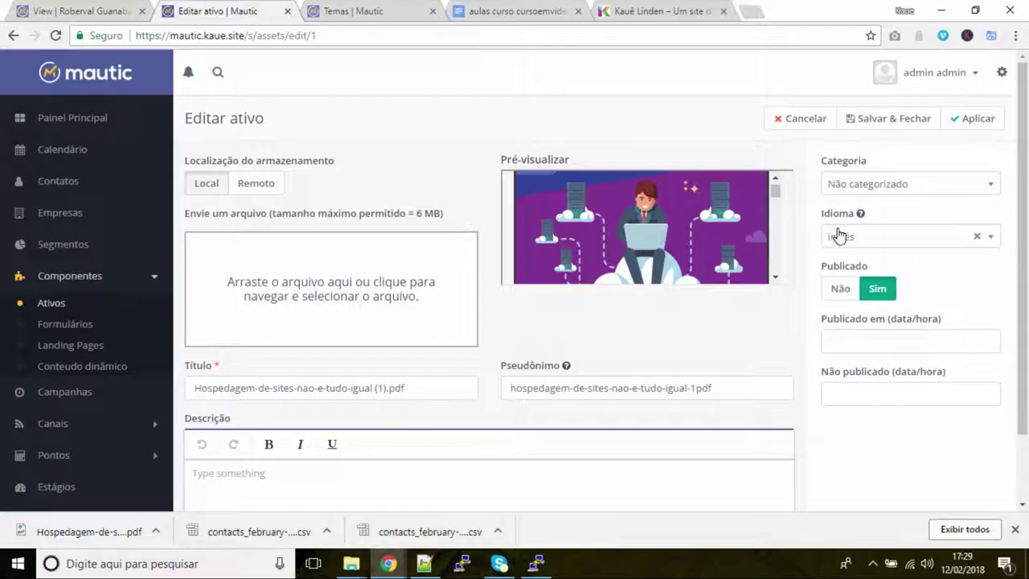
{"action": "left_click", "coordinate": [888, 187]}
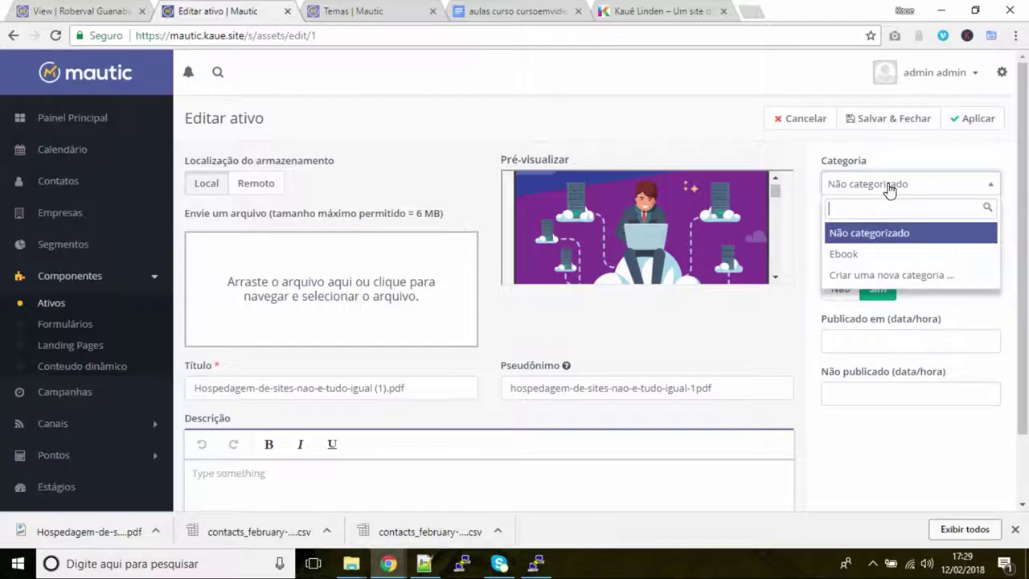
{"action": "left_click", "coordinate": [865, 254]}
{"action": "left_click", "coordinate": [982, 118]}
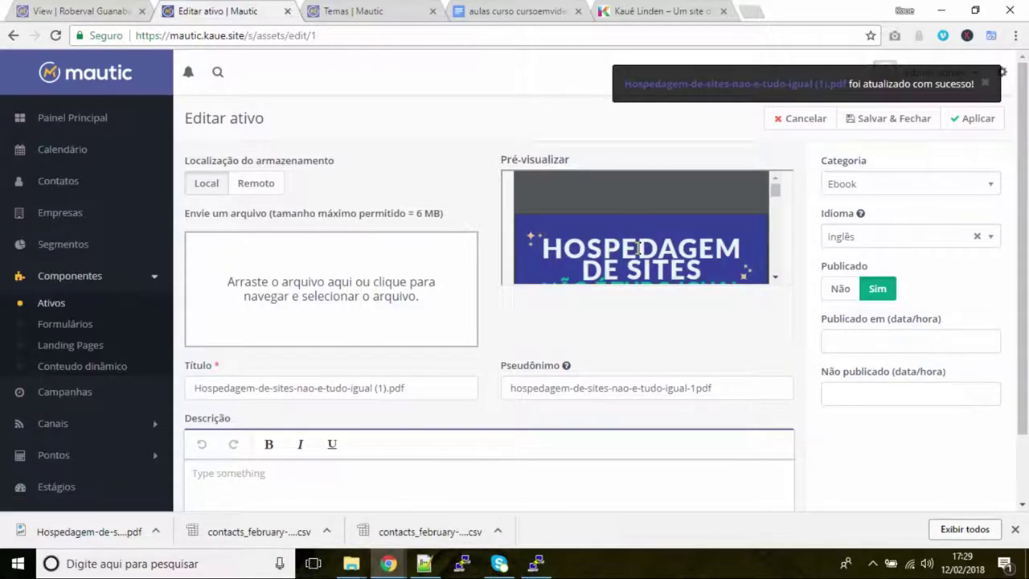
{"action": "scroll", "coordinate": [634, 245], "scroll_direction": "down", "scroll_amount": 10}
{"action": "scroll", "coordinate": [673, 251], "scroll_direction": "up", "scroll_amount": 10}
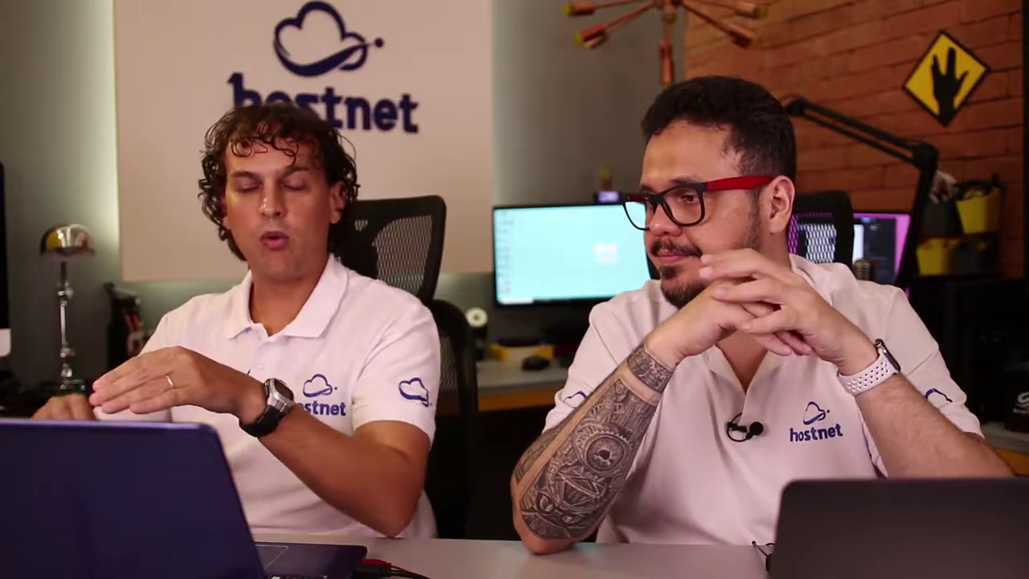
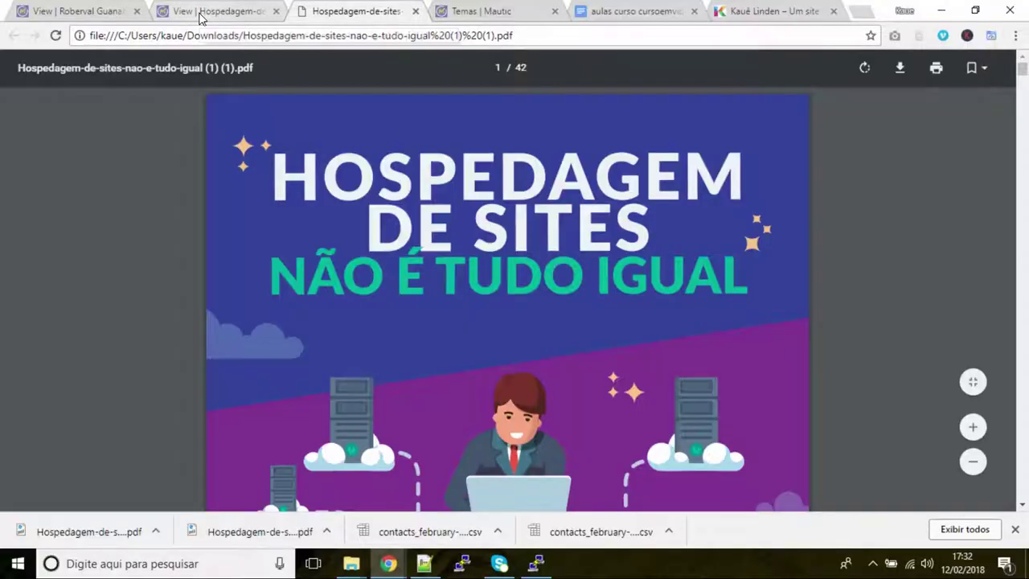
Switch back to the Mautic tab from the opened Hospedagem-de-sites PDF
{"action": "left_click", "coordinate": [201, 14]}
Add a 'Baixe um ativo' action to Formulário de contato using the Hospedagem-de-sites-nao-e-tudo-igual (1).pdf asset
{"action": "left_click", "coordinate": [87, 322]}
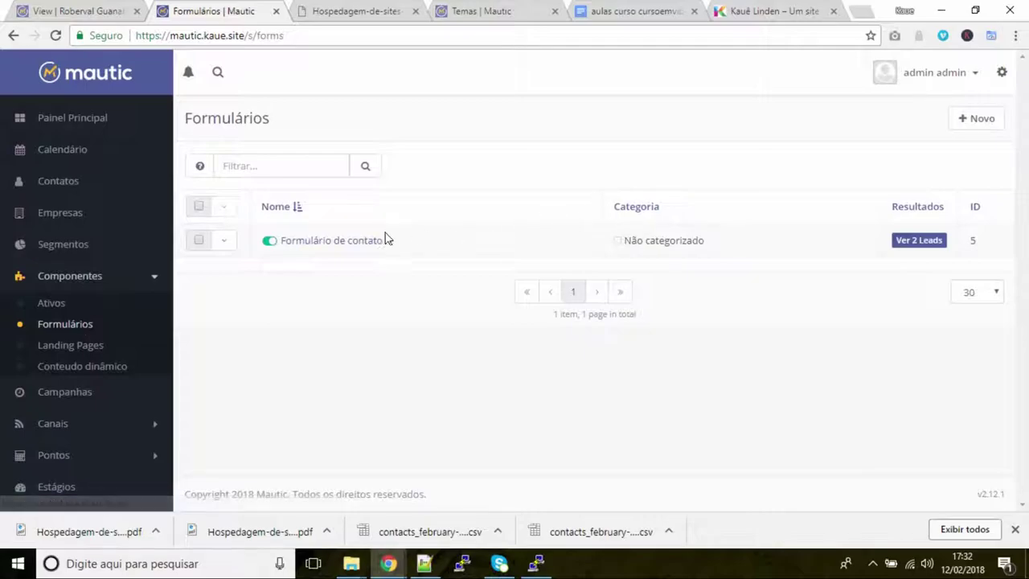
{"action": "left_click", "coordinate": [347, 244]}
{"action": "left_click", "coordinate": [888, 119]}
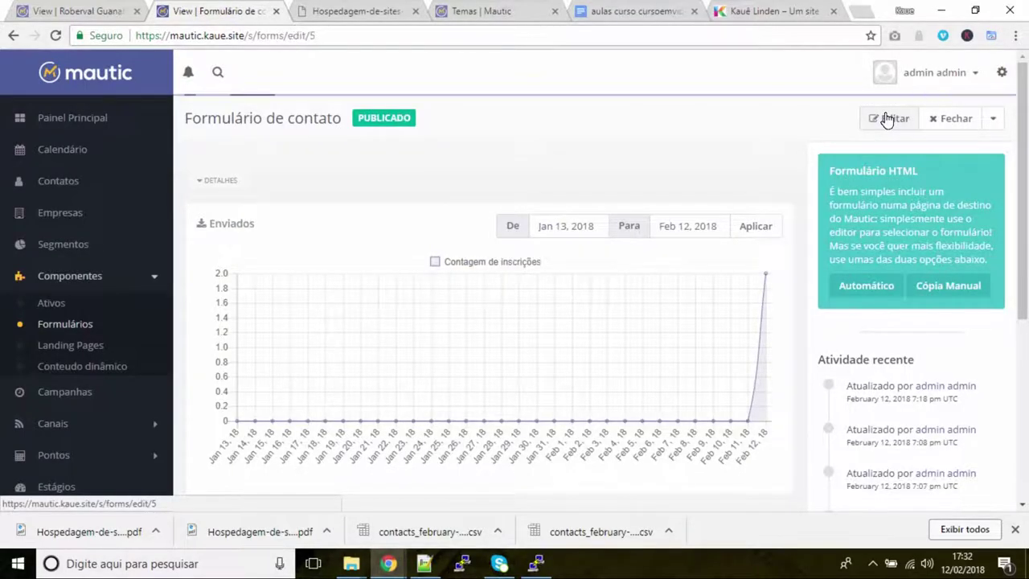
{"action": "left_click", "coordinate": [353, 166]}
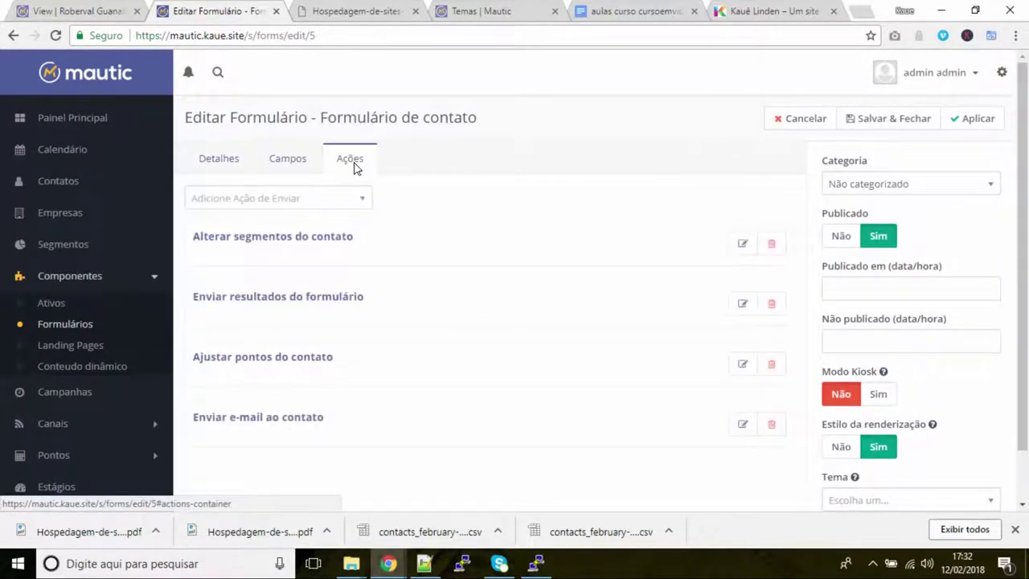
{"action": "left_click", "coordinate": [332, 209]}
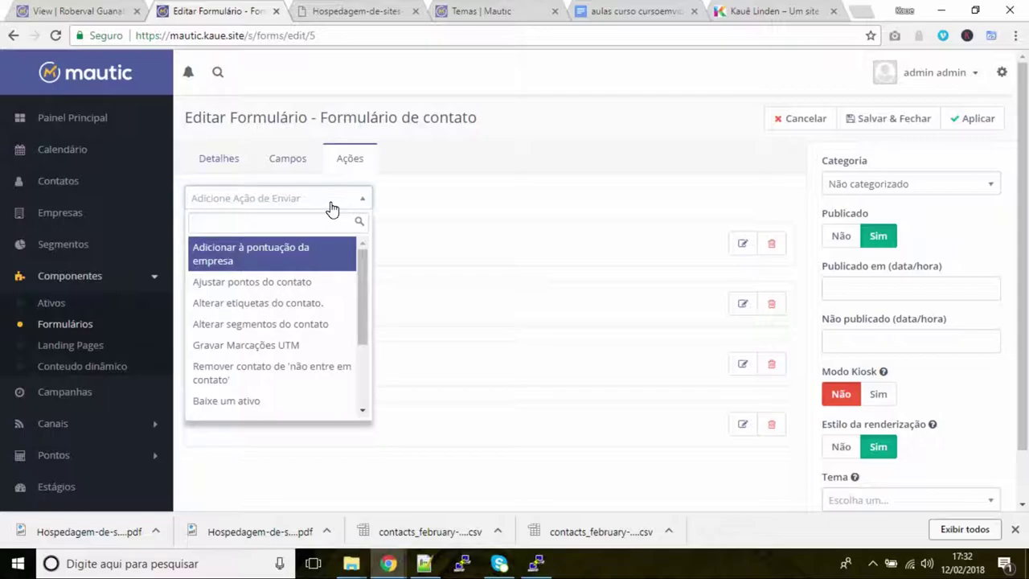
{"action": "type", "text": "ativo"}
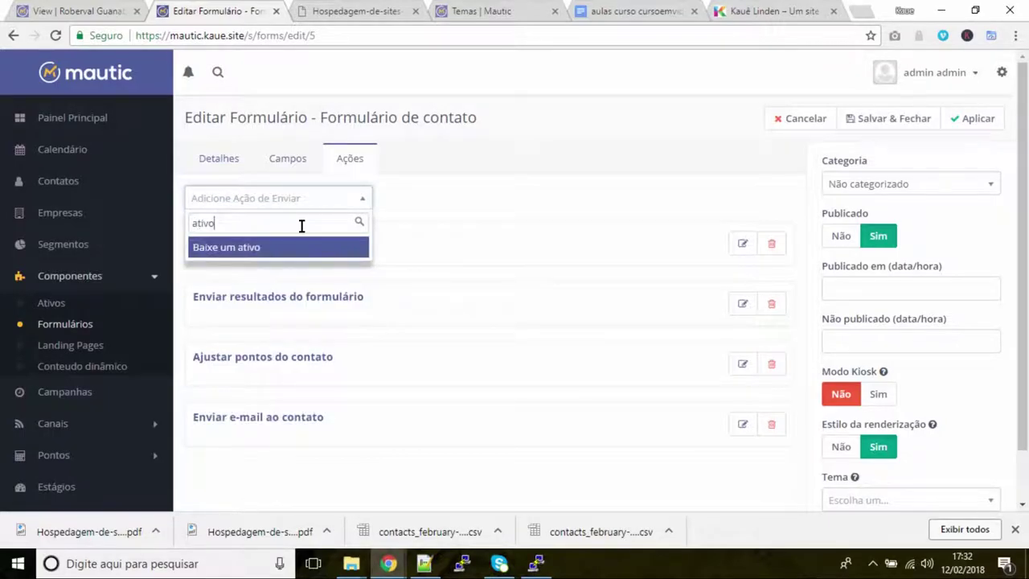
{"action": "left_click", "coordinate": [293, 249]}
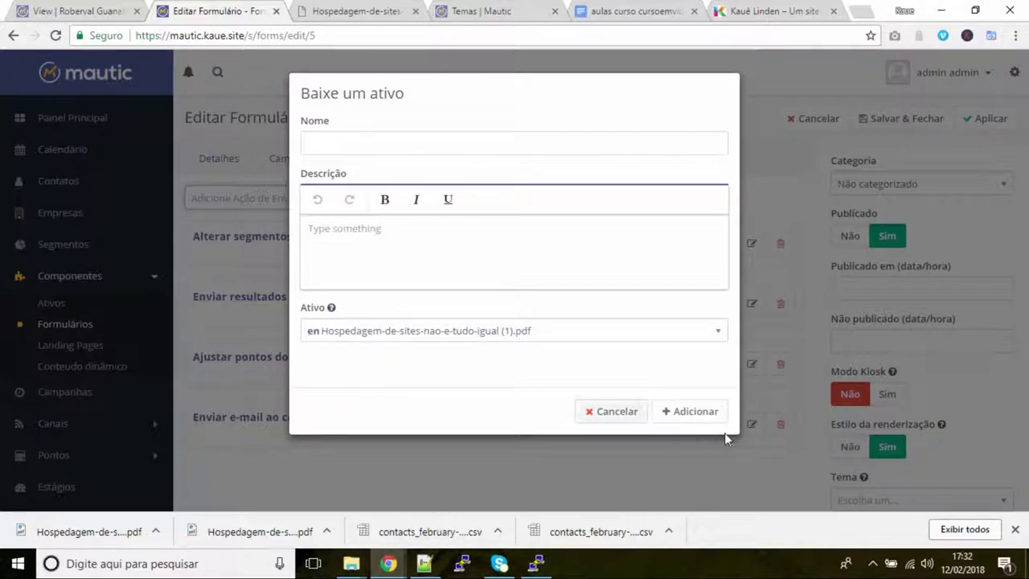
{"action": "left_click", "coordinate": [689, 411]}
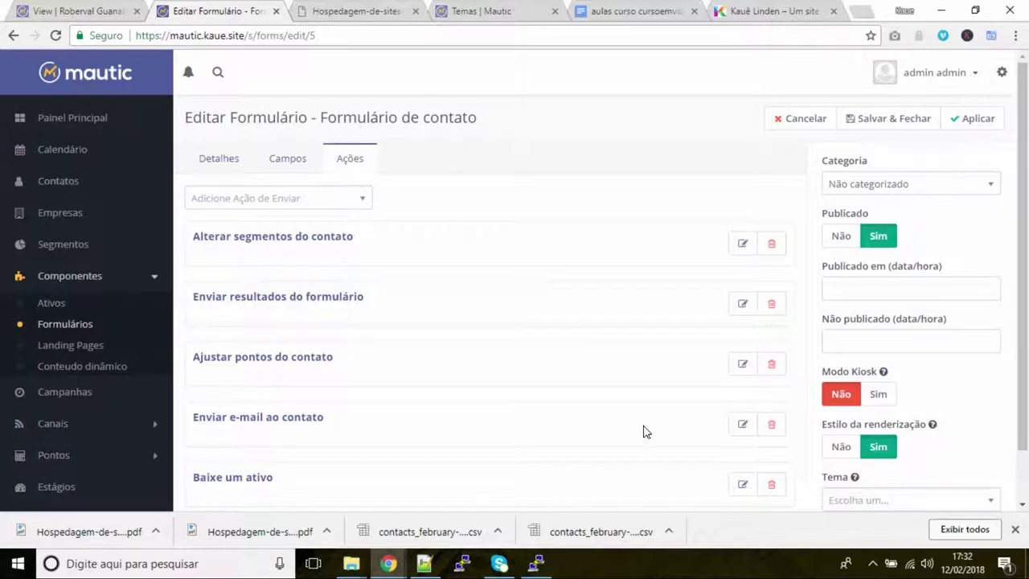
Delete the 'Baixe um ativo' action and go to the Ativos list
{"action": "left_click", "coordinate": [771, 487]}
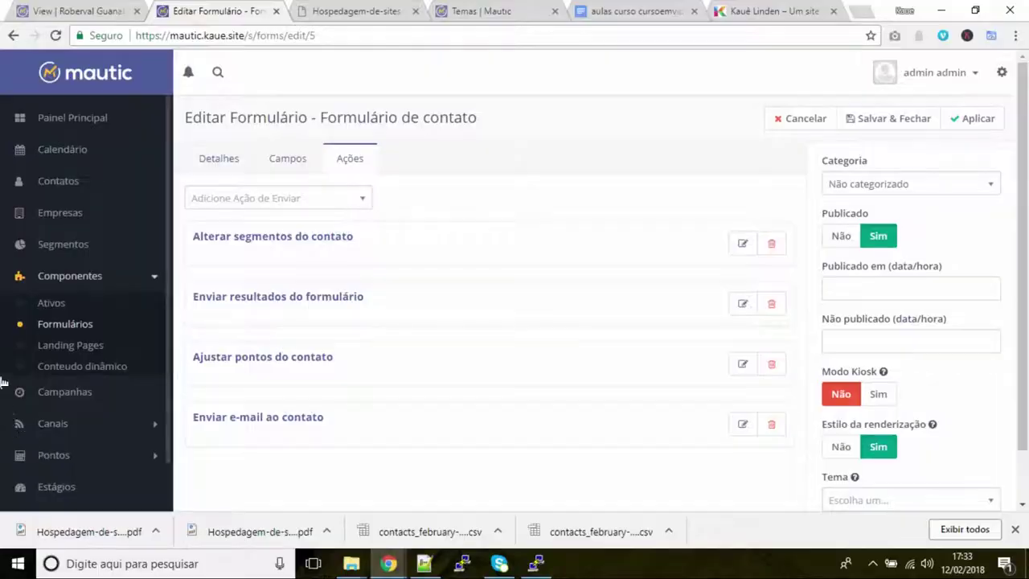
{"action": "left_click", "coordinate": [50, 305]}
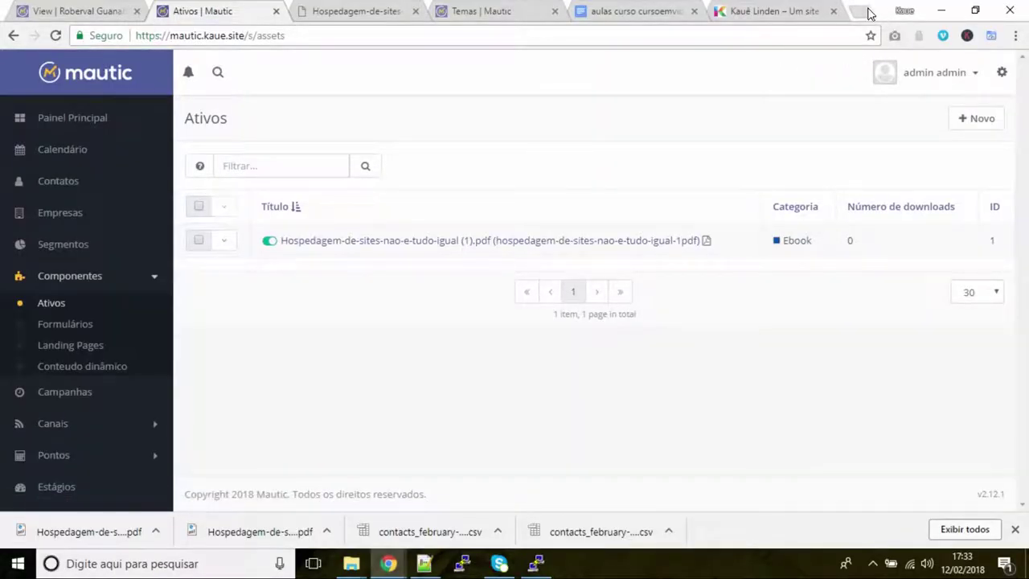
{"action": "left_click", "coordinate": [869, 14]}
{"action": "type", "text": "www.hostc"}
{"action": "key", "text": "Return"}
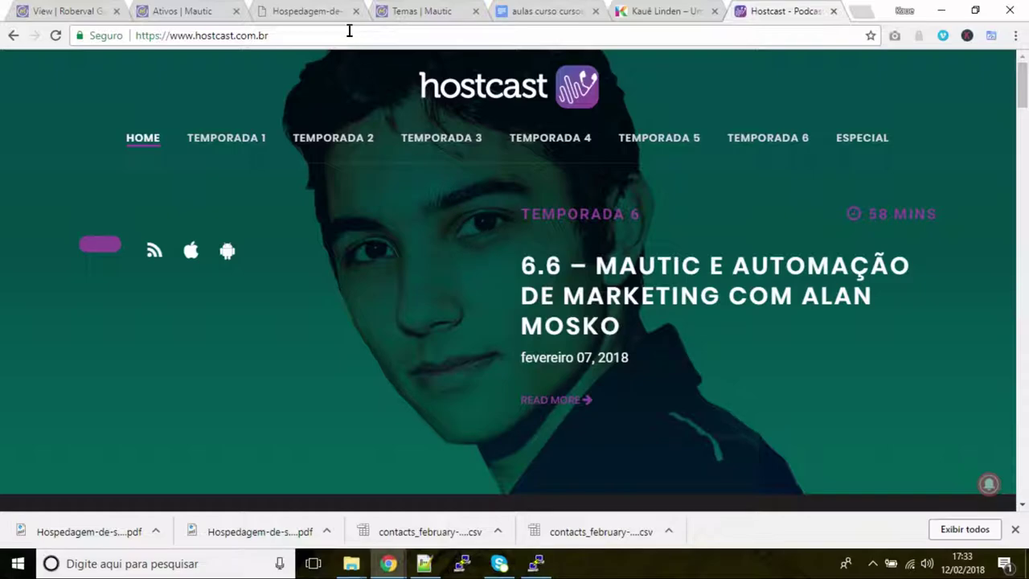
{"action": "left_click", "coordinate": [438, 10]}
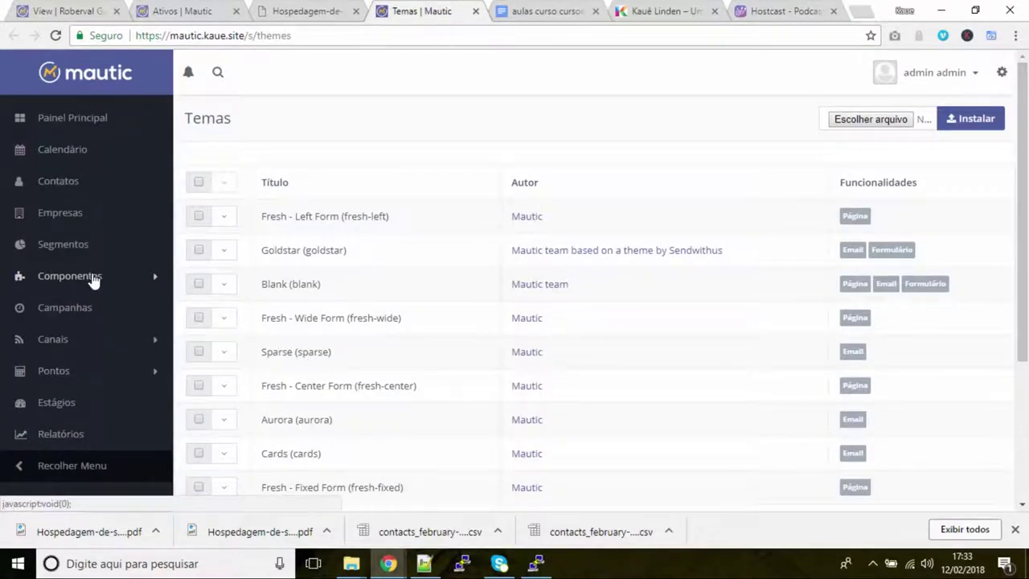
{"action": "left_click", "coordinate": [200, 13]}
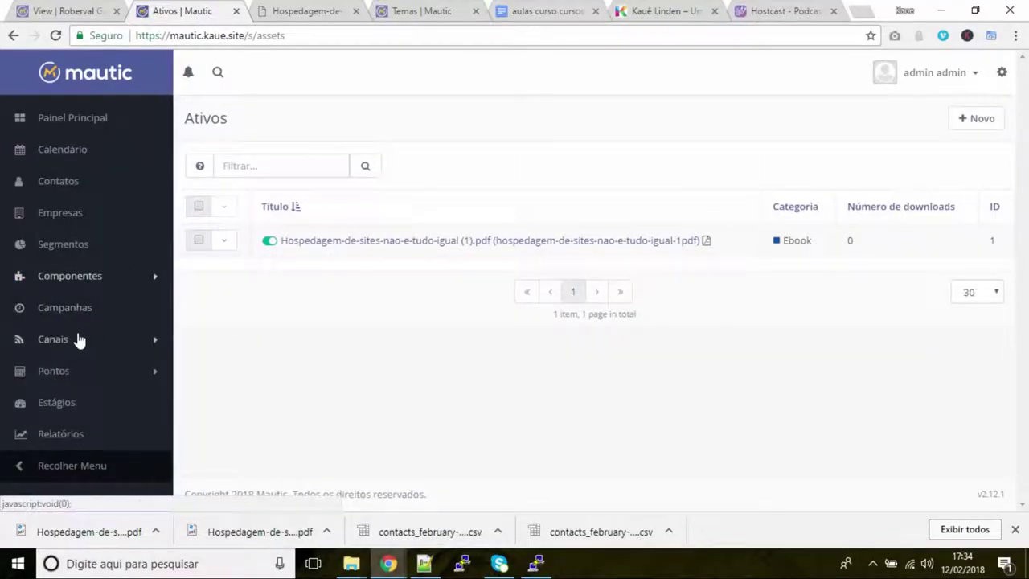
{"action": "left_click", "coordinate": [69, 342]}
{"action": "left_click", "coordinate": [50, 410]}
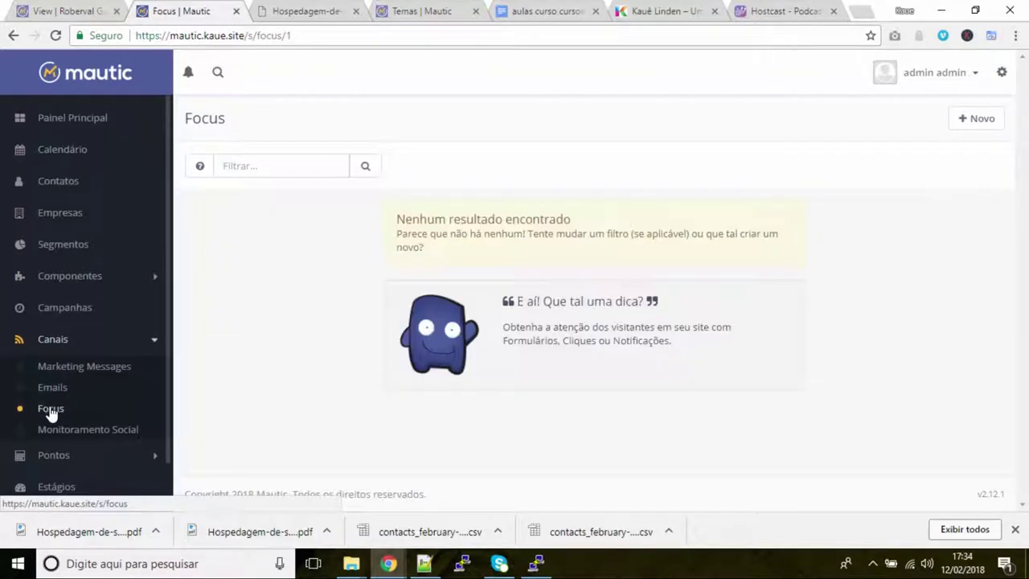
{"action": "left_click", "coordinate": [977, 120]}
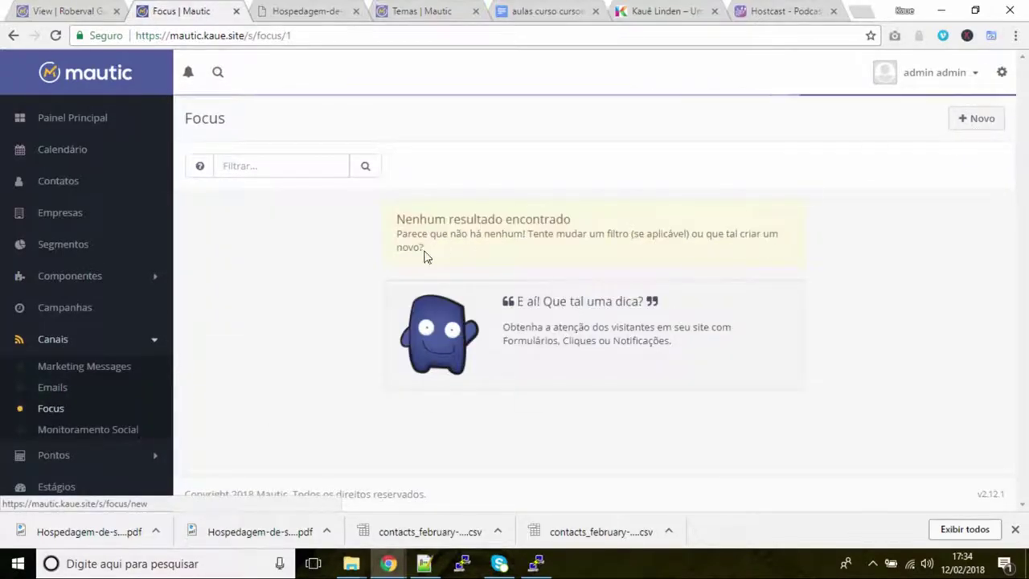
{"action": "left_click", "coordinate": [307, 184]}
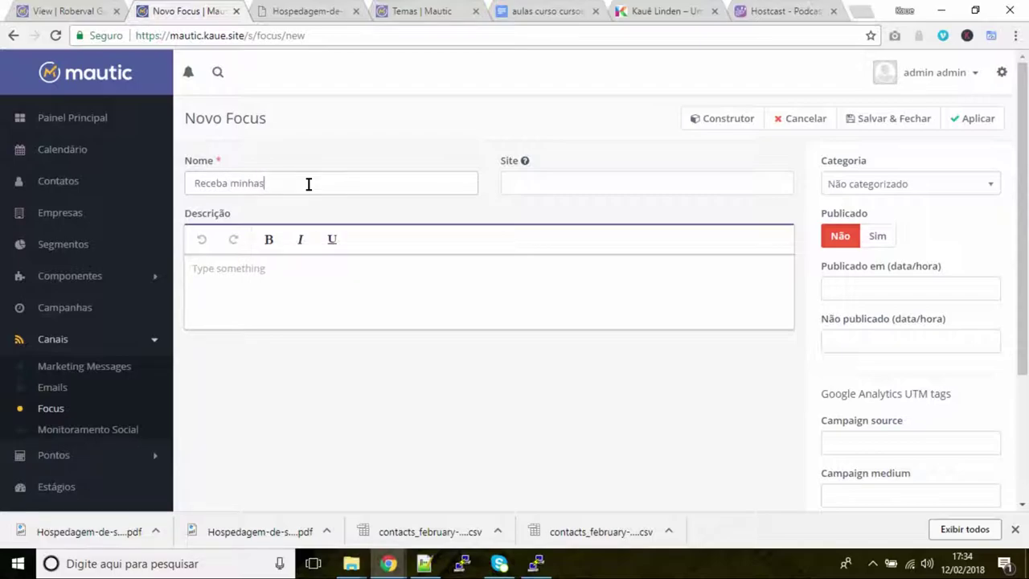
{"action": "left_click", "coordinate": [542, 192]}
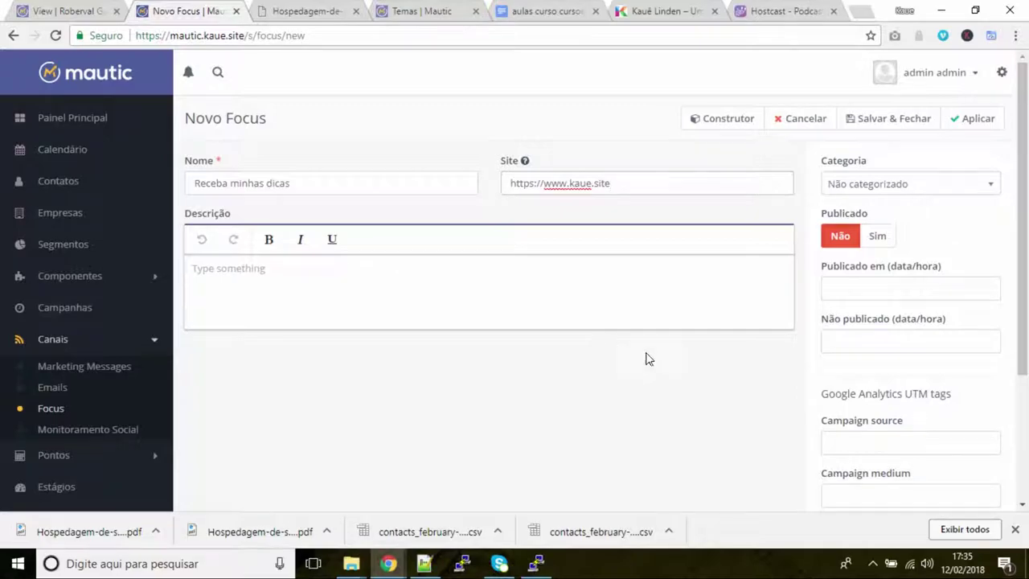
{"action": "scroll", "coordinate": [964, 333], "scroll_direction": "down", "scroll_amount": 3}
{"action": "scroll", "coordinate": [876, 184], "scroll_direction": "up", "scroll_amount": 3}
{"action": "left_click", "coordinate": [878, 193]}
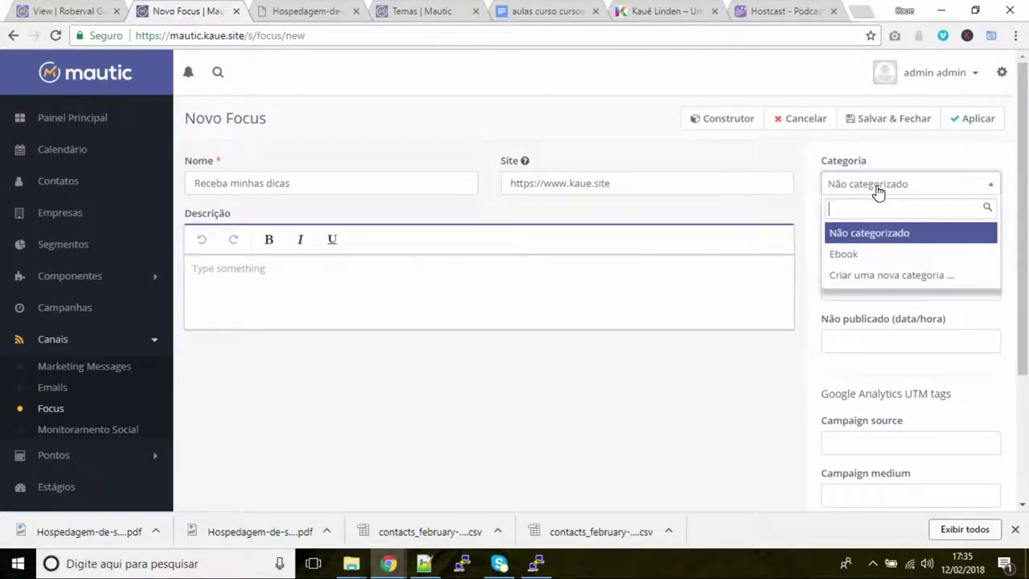
{"action": "left_click", "coordinate": [906, 191]}
{"action": "left_click", "coordinate": [960, 125]}
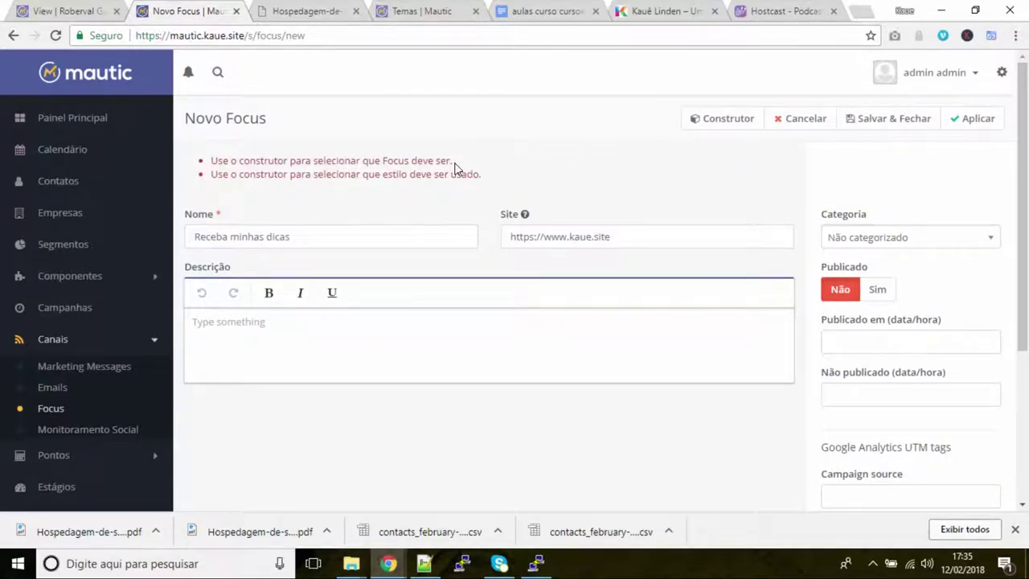
{"action": "left_click", "coordinate": [697, 119]}
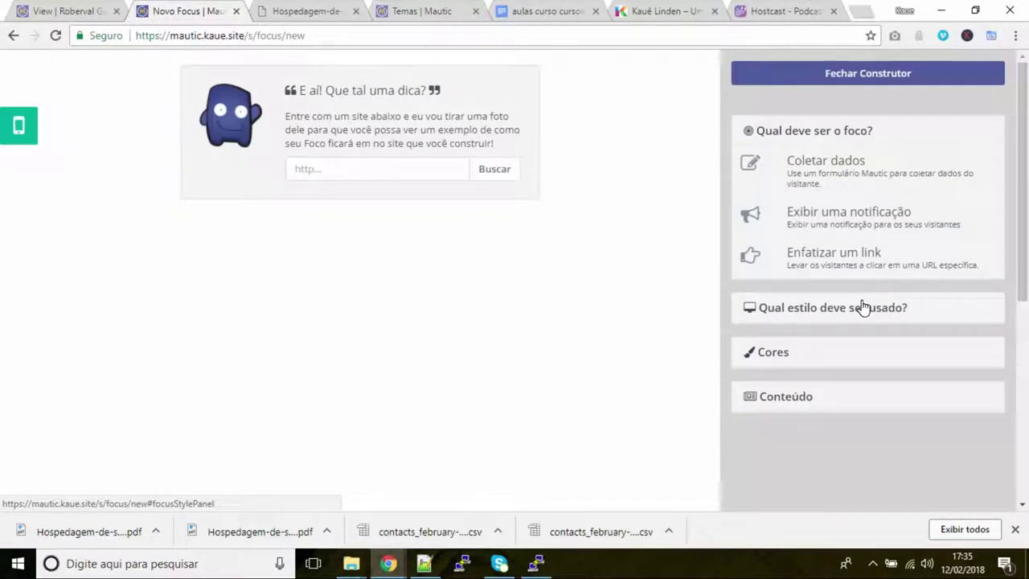
{"action": "left_click", "coordinate": [327, 169]}
{"action": "type", "text": "https://www.kaue.site"}
{"action": "left_click", "coordinate": [495, 169]}
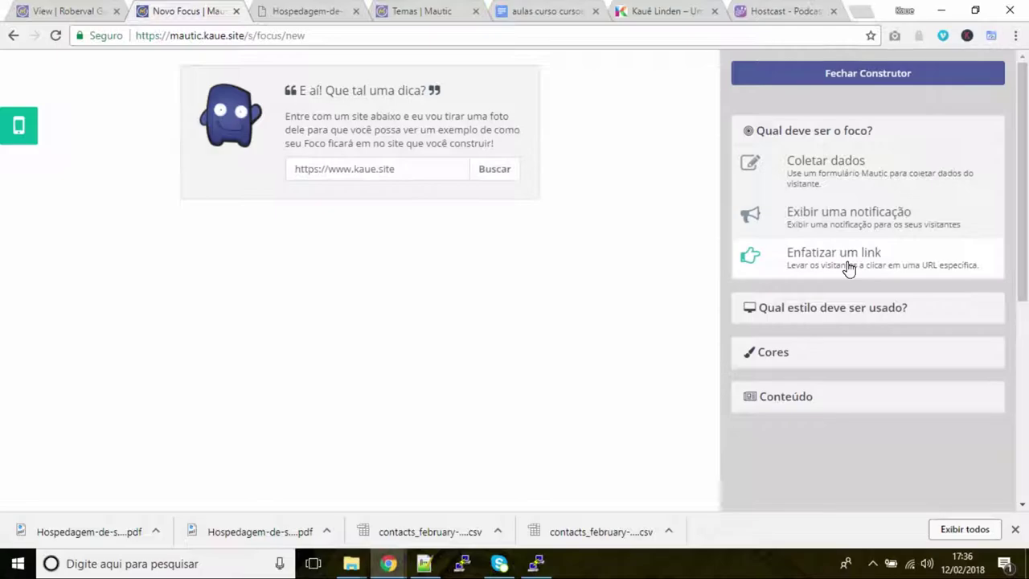
{"action": "left_click", "coordinate": [830, 185]}
{"action": "scroll", "coordinate": [875, 198], "scroll_direction": "down", "scroll_amount": 3}
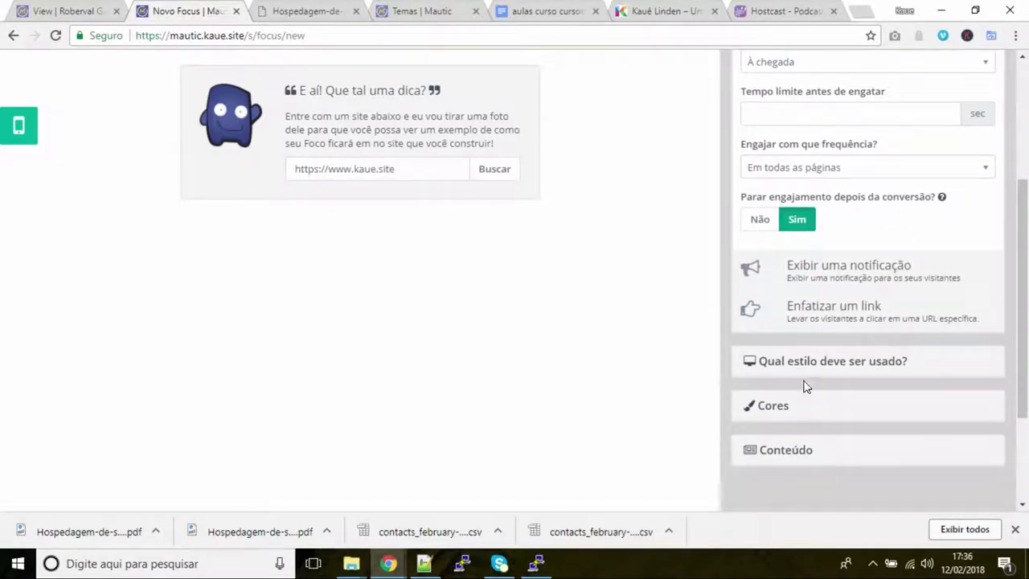
{"action": "scroll", "coordinate": [796, 337], "scroll_direction": "up", "scroll_amount": 3}
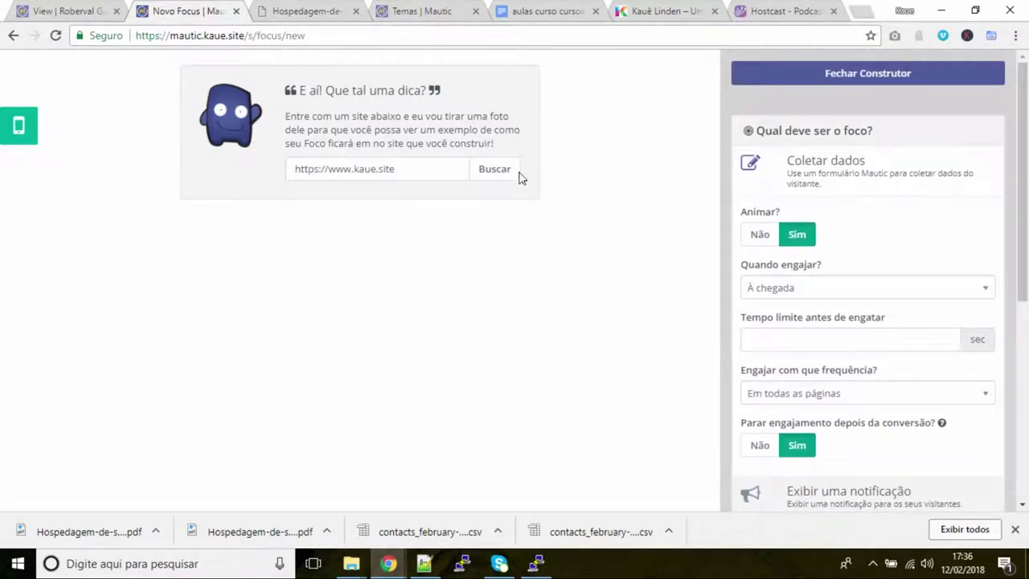
Create a new standalone form named 'Dicas' from the Formulários list
{"action": "left_click", "coordinate": [89, 12]}
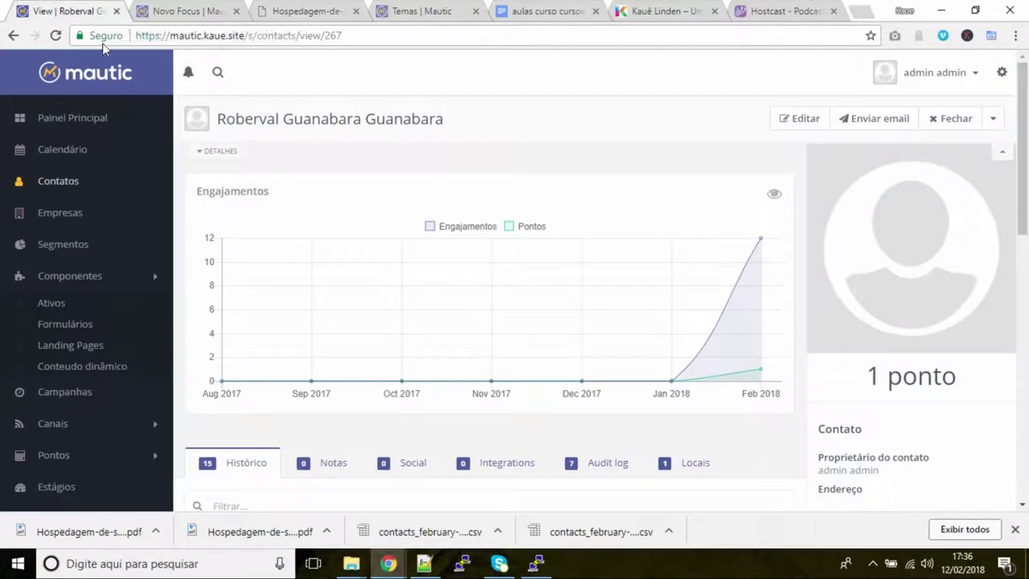
{"action": "left_click", "coordinate": [71, 326]}
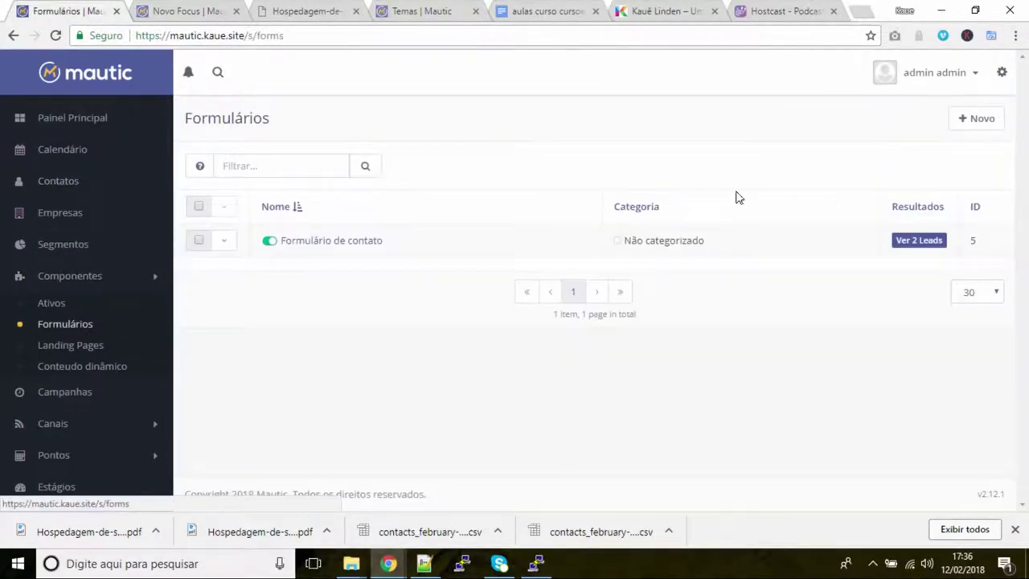
{"action": "left_click", "coordinate": [967, 129]}
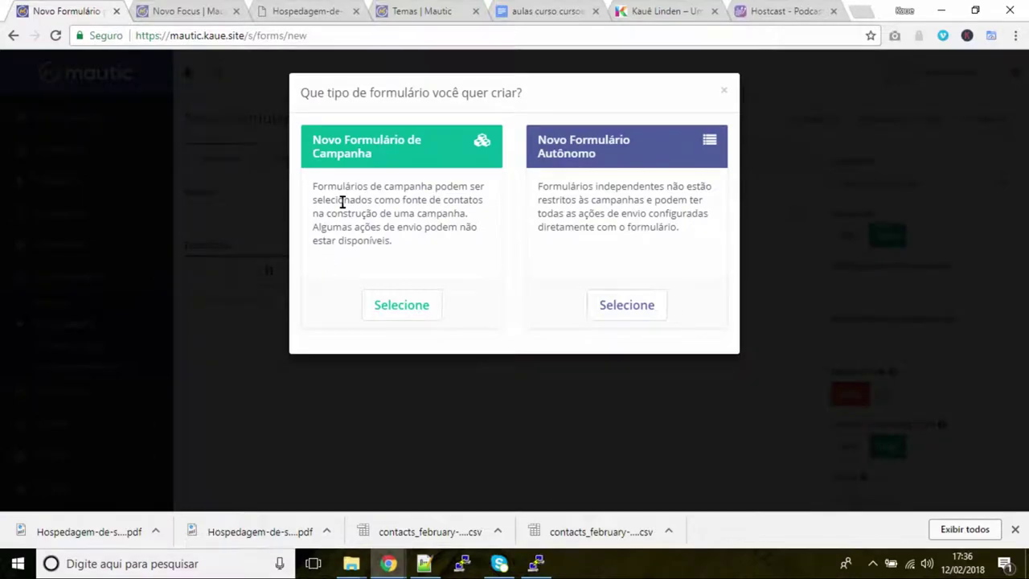
{"action": "left_click", "coordinate": [630, 309]}
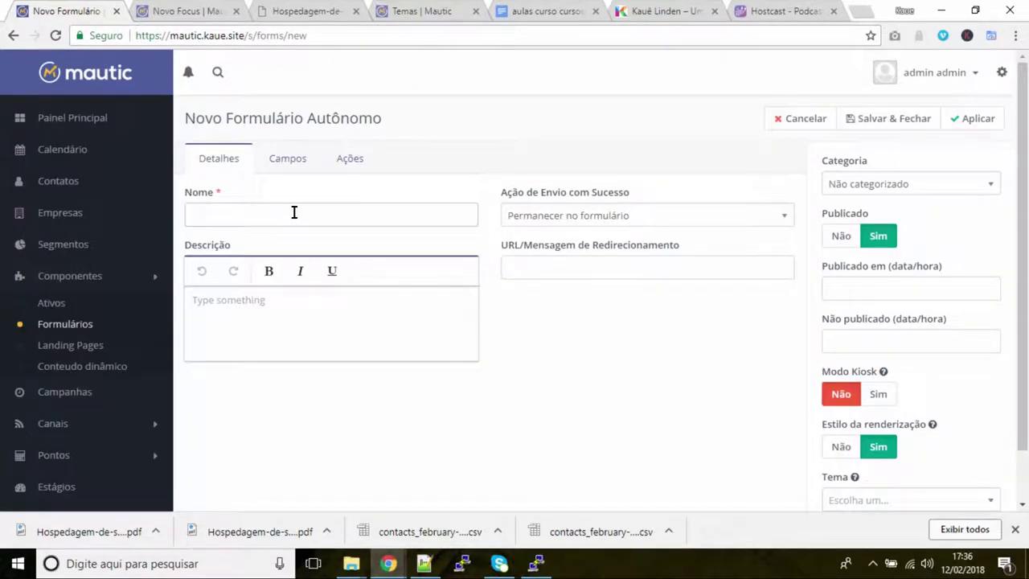
{"action": "type", "text": "Dicas"}
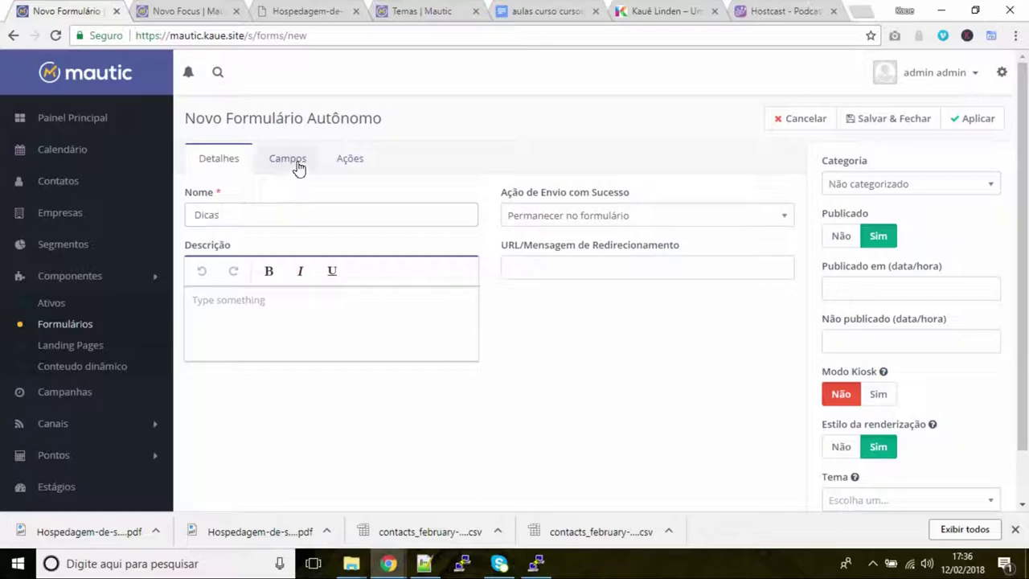
{"action": "left_click", "coordinate": [294, 163]}
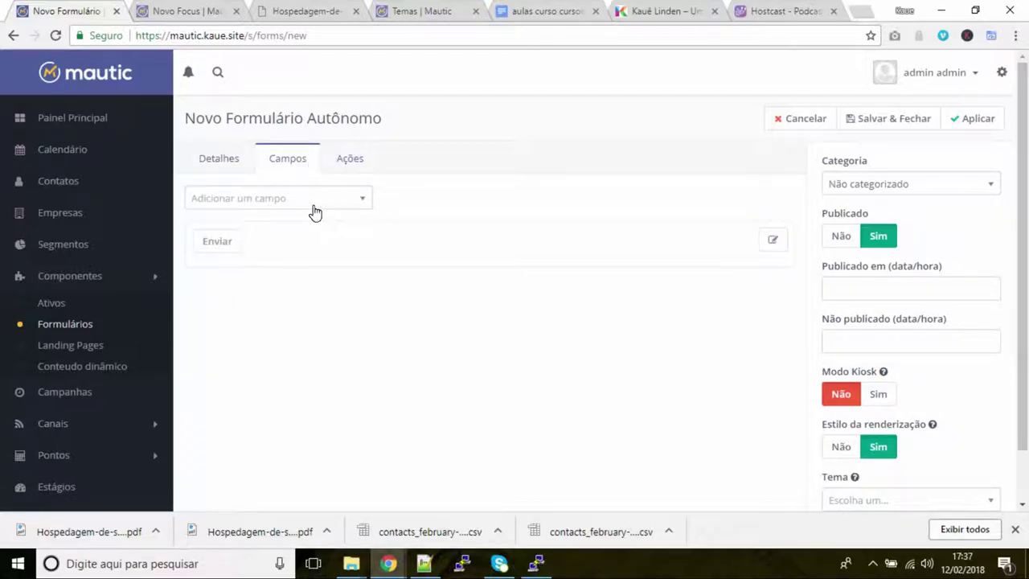
Add a Texto field labelled 'Nome' with its label hidden and placeholder 'Seu nome'
{"action": "left_click", "coordinate": [325, 203]}
{"action": "scroll", "coordinate": [254, 369], "scroll_direction": "down", "scroll_amount": 5}
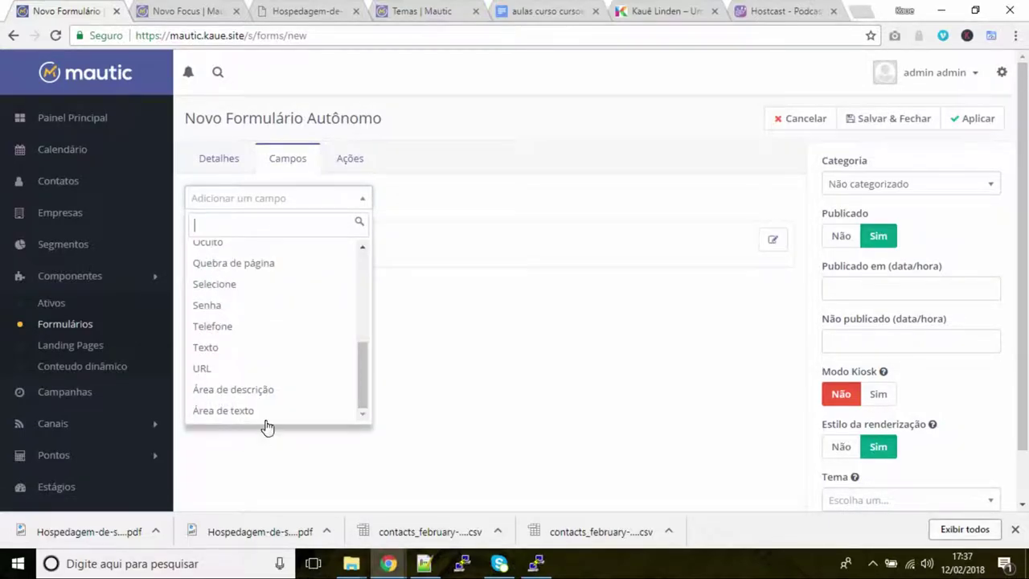
{"action": "left_click", "coordinate": [243, 348]}
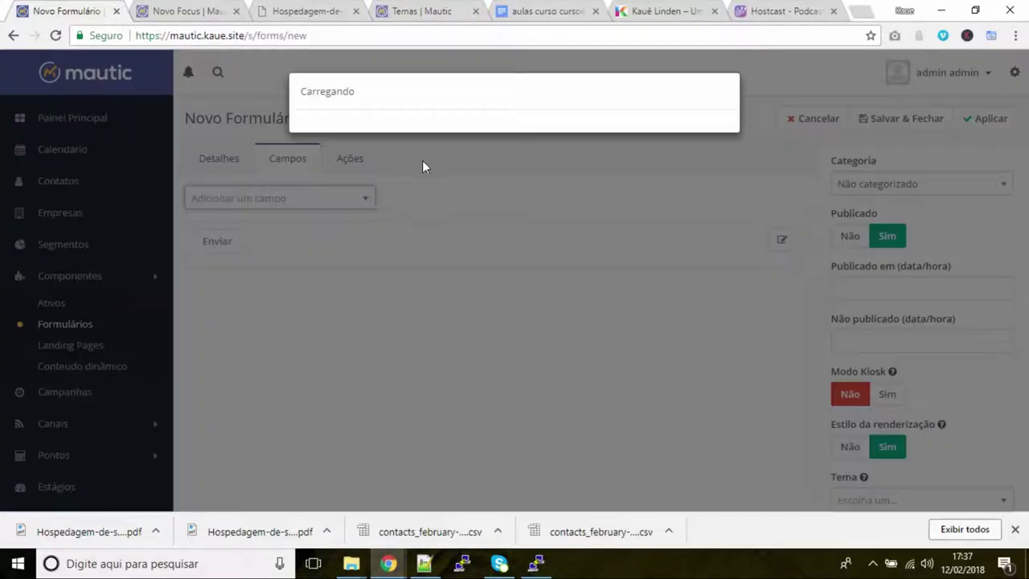
{"action": "left_click", "coordinate": [392, 197]}
{"action": "type", "text": "Nome"}
{"action": "key", "text": "Tab"}
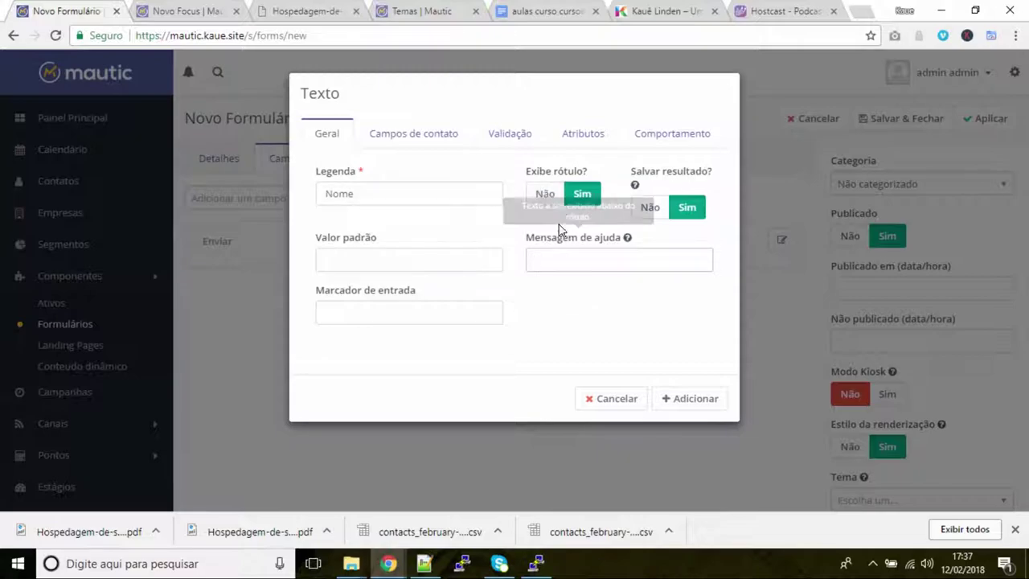
{"action": "left_click", "coordinate": [544, 195]}
{"action": "left_click", "coordinate": [430, 314]}
{"action": "type", "text": "Seu n"}
{"action": "left_click", "coordinate": [392, 340]}
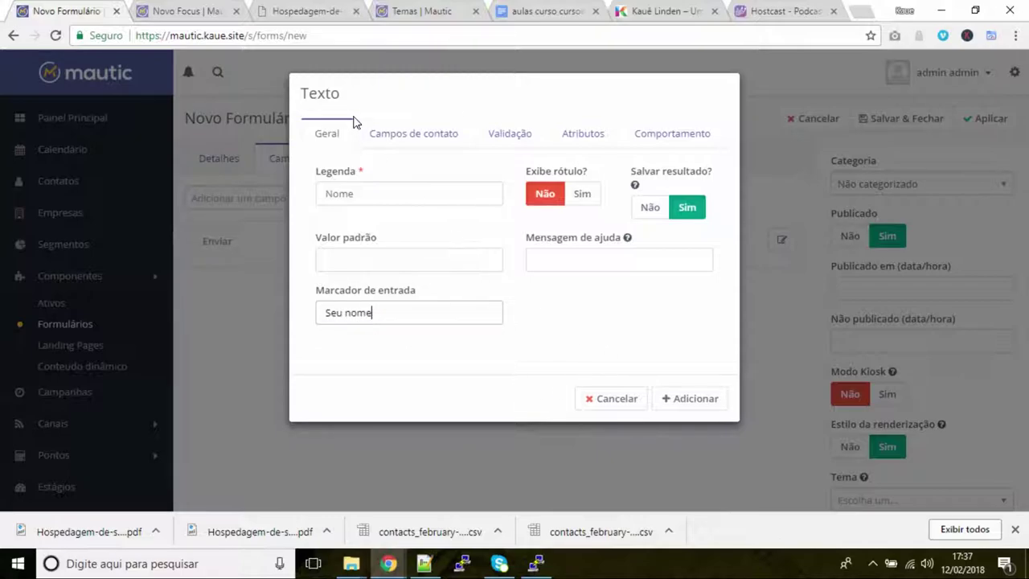
Map the name field to First Name, make it required, and add it to the form
{"action": "left_click", "coordinate": [404, 135]}
{"action": "left_click", "coordinate": [435, 178]}
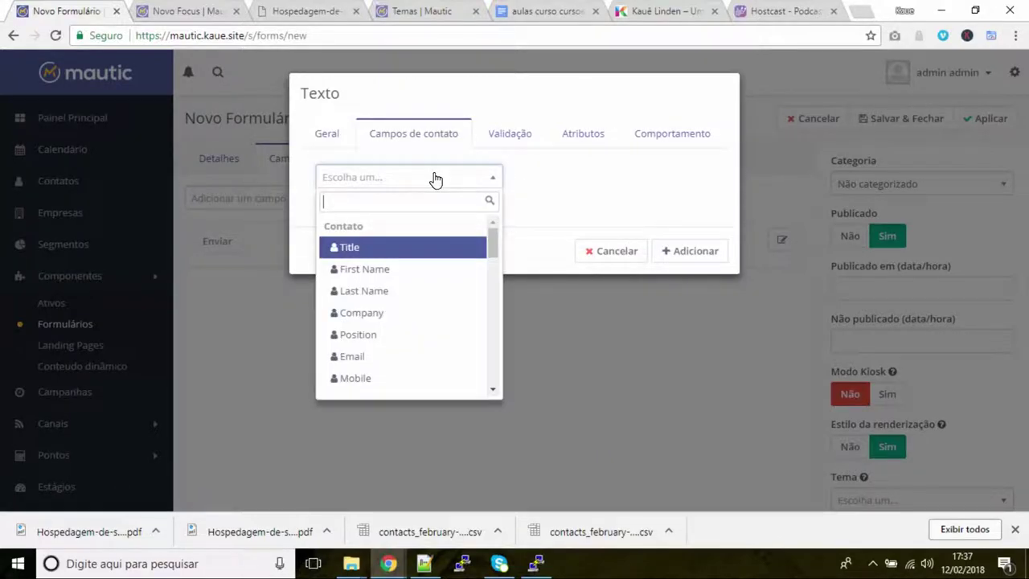
{"action": "key", "text": "Return"}
{"action": "left_click", "coordinate": [531, 134]}
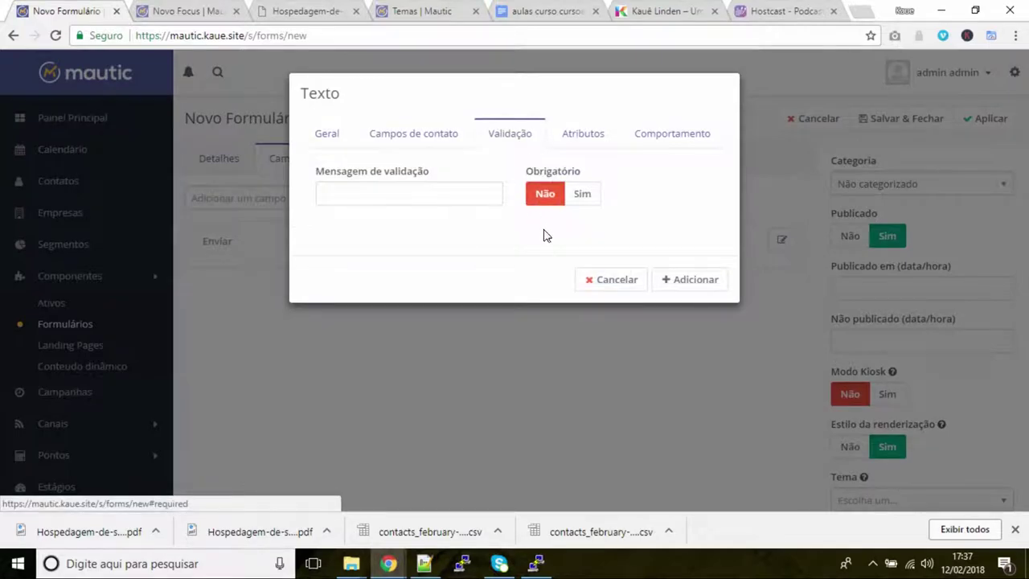
{"action": "left_click", "coordinate": [577, 197]}
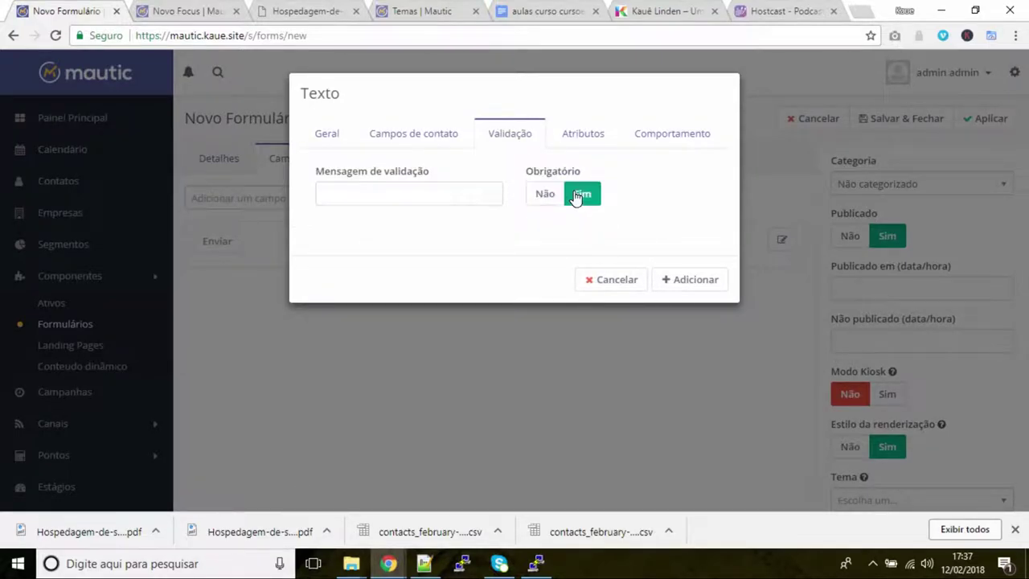
{"action": "left_click", "coordinate": [582, 129]}
{"action": "left_click", "coordinate": [666, 140]}
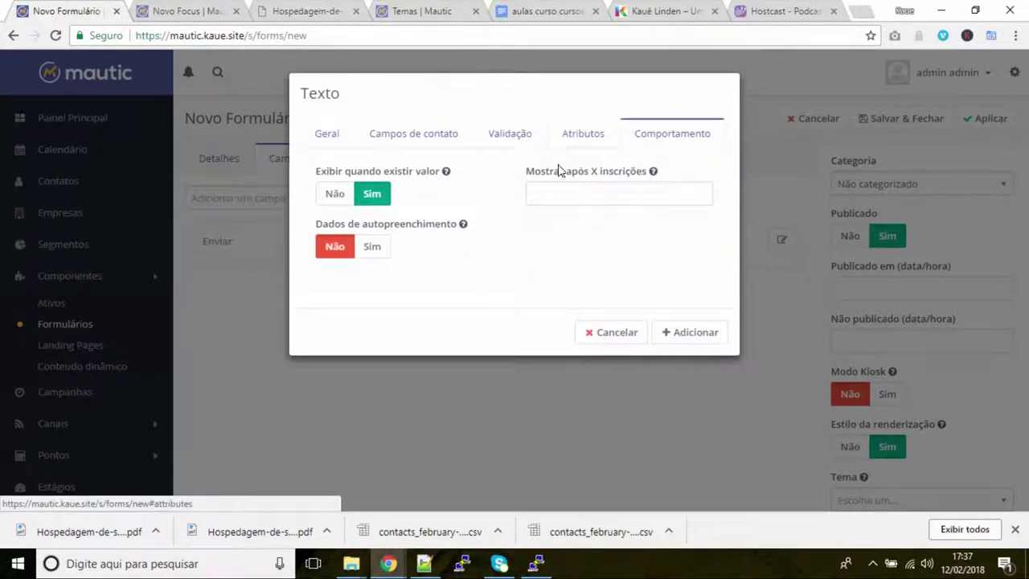
{"action": "left_click", "coordinate": [699, 333]}
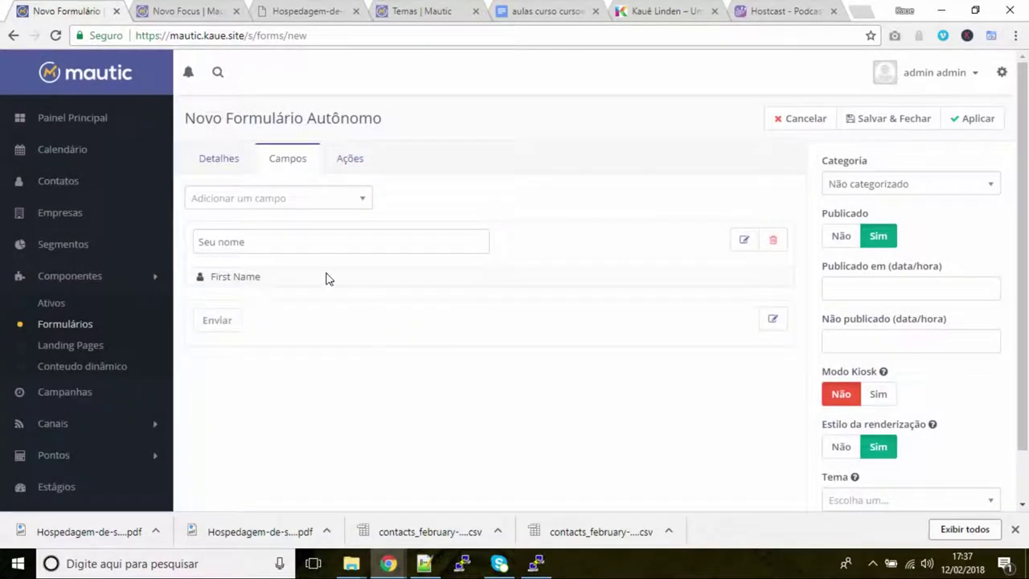
Add a required Email field with hidden label and placeholder 'Seu email', mapped to Email
{"action": "left_click", "coordinate": [221, 201]}
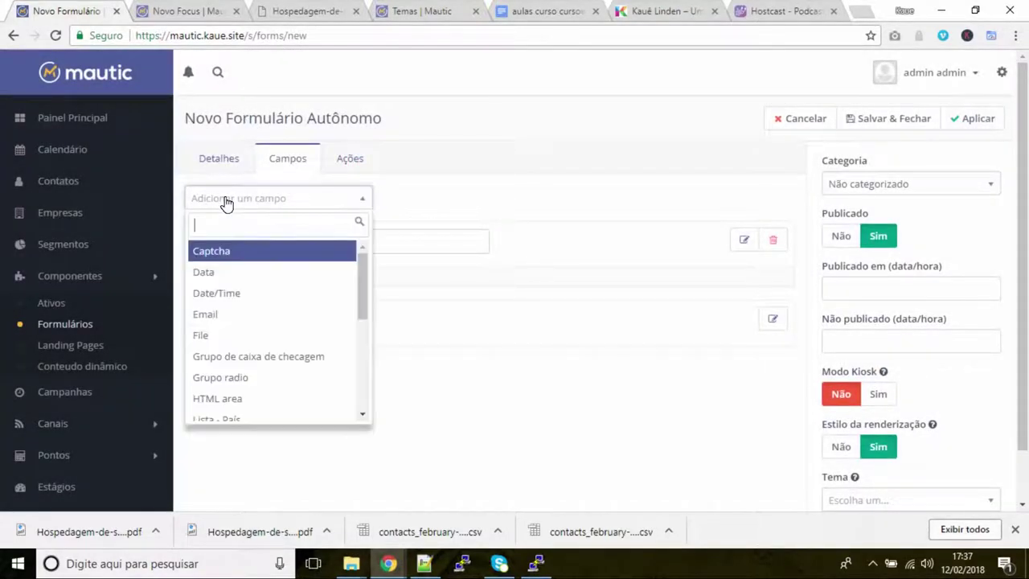
{"action": "left_click", "coordinate": [255, 319]}
{"action": "left_click", "coordinate": [420, 191]}
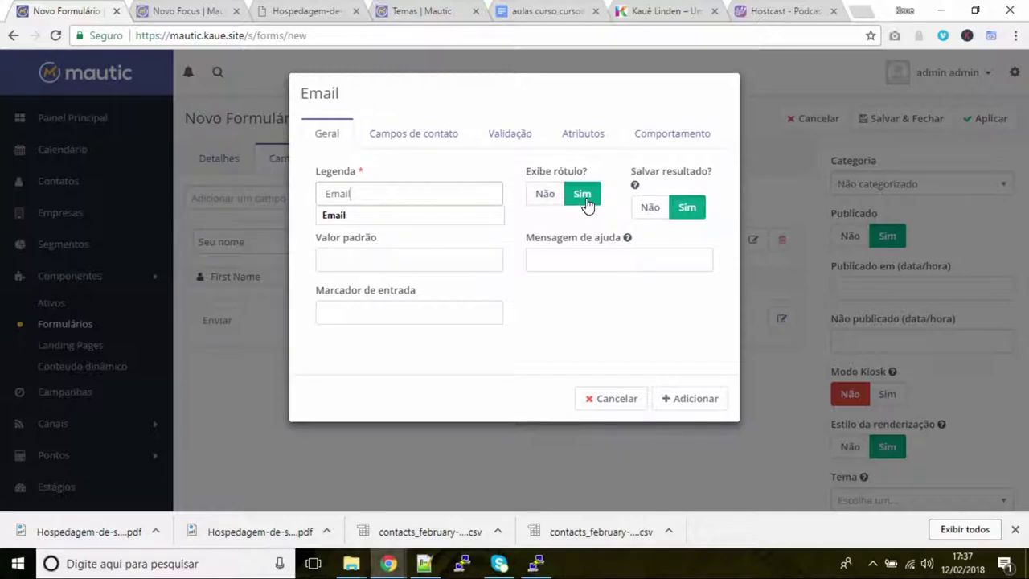
{"action": "left_click", "coordinate": [537, 199]}
{"action": "left_click", "coordinate": [450, 313]}
{"action": "type", "text": "Seu"}
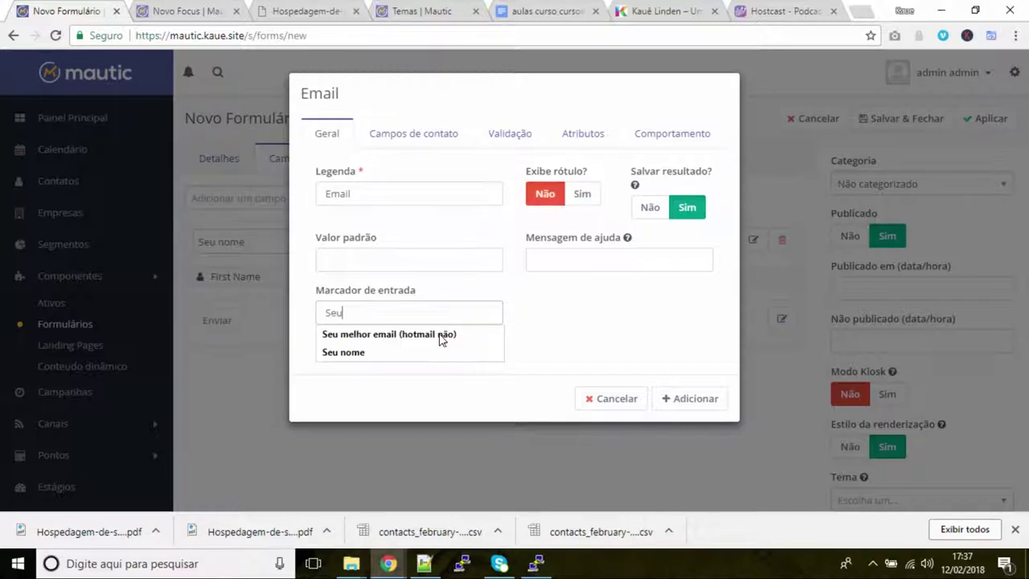
{"action": "type", "text": " ami"}
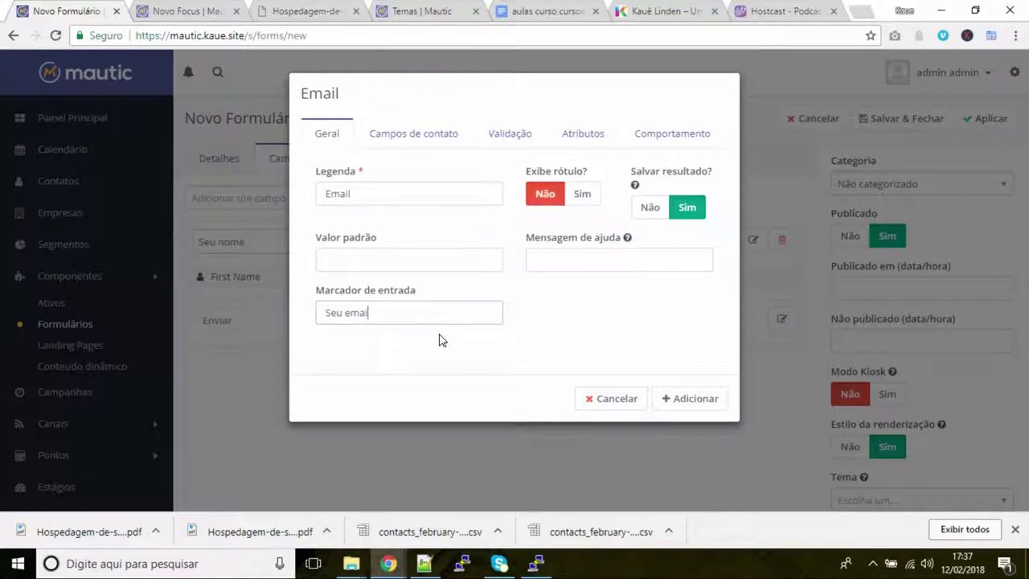
{"action": "left_click", "coordinate": [411, 134]}
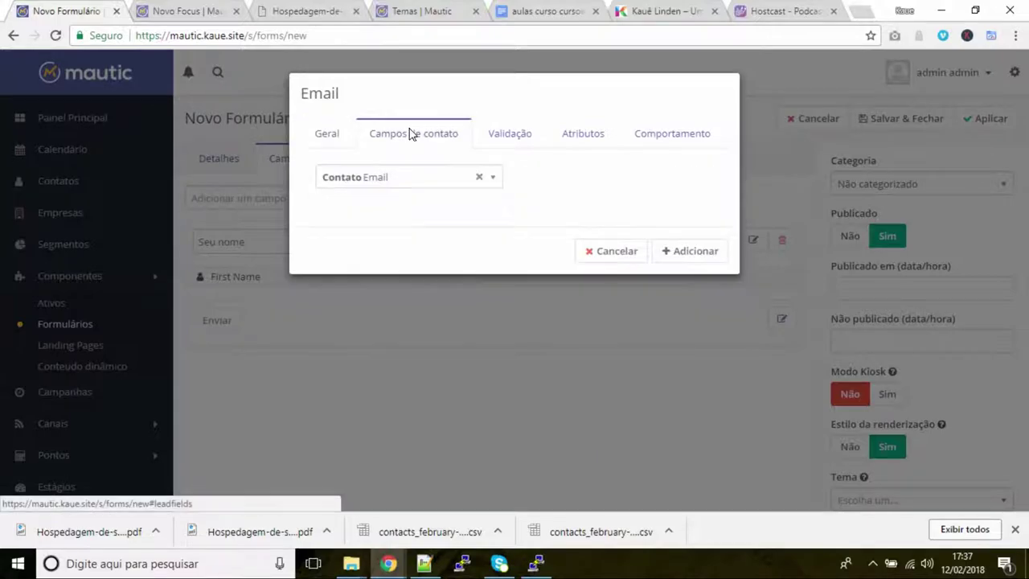
{"action": "left_click", "coordinate": [507, 134]}
{"action": "left_click", "coordinate": [575, 194]}
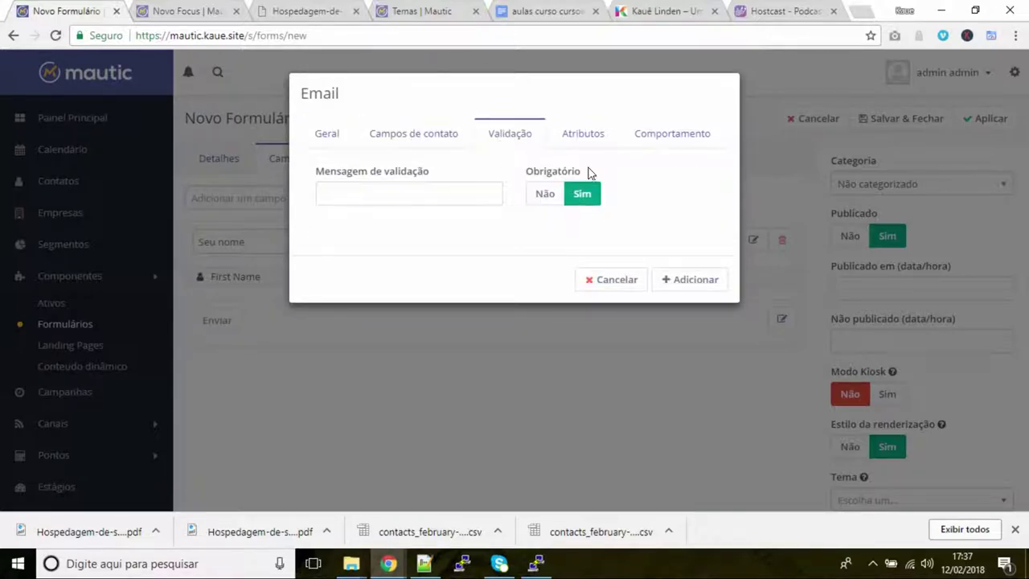
{"action": "left_click", "coordinate": [695, 282]}
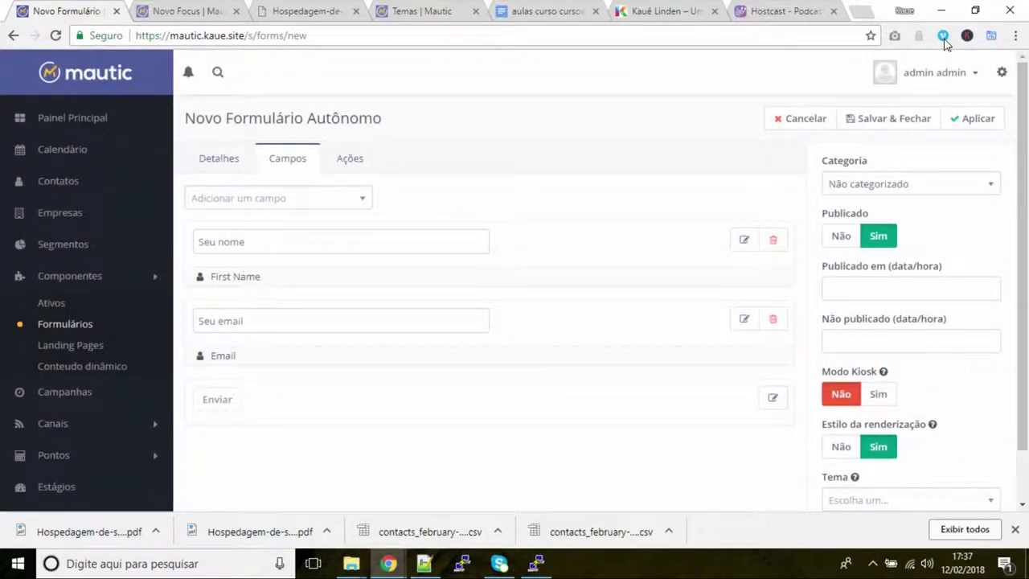
Save the Dicas form, then create a Focus named 'Dicas' and open its builder
{"action": "left_click", "coordinate": [978, 121]}
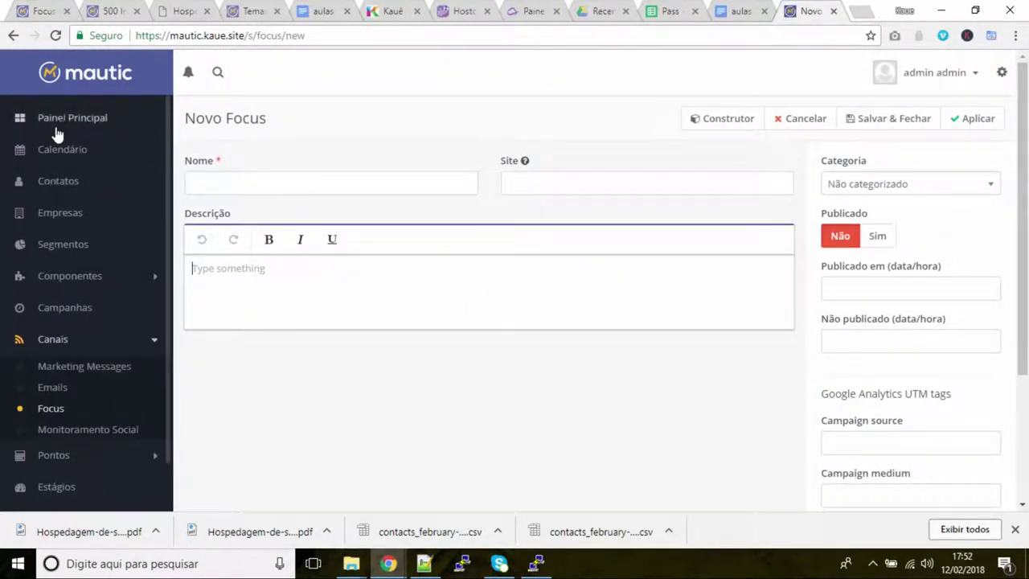
{"action": "left_click", "coordinate": [239, 220]}
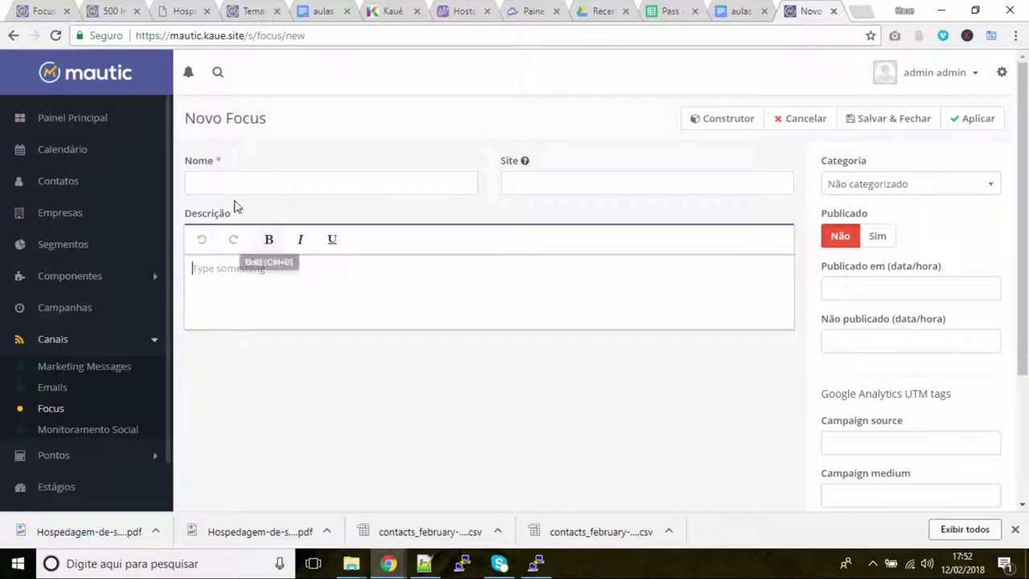
{"action": "left_click", "coordinate": [294, 186]}
{"action": "type", "text": "Dicas"}
{"action": "left_click", "coordinate": [294, 205]}
{"action": "left_click", "coordinate": [972, 119]}
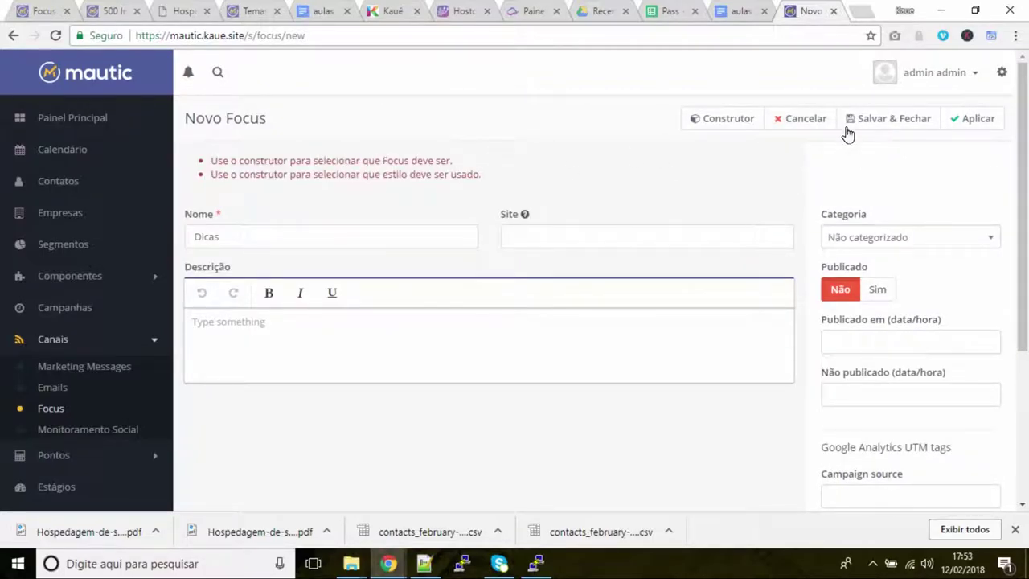
{"action": "left_click", "coordinate": [709, 122]}
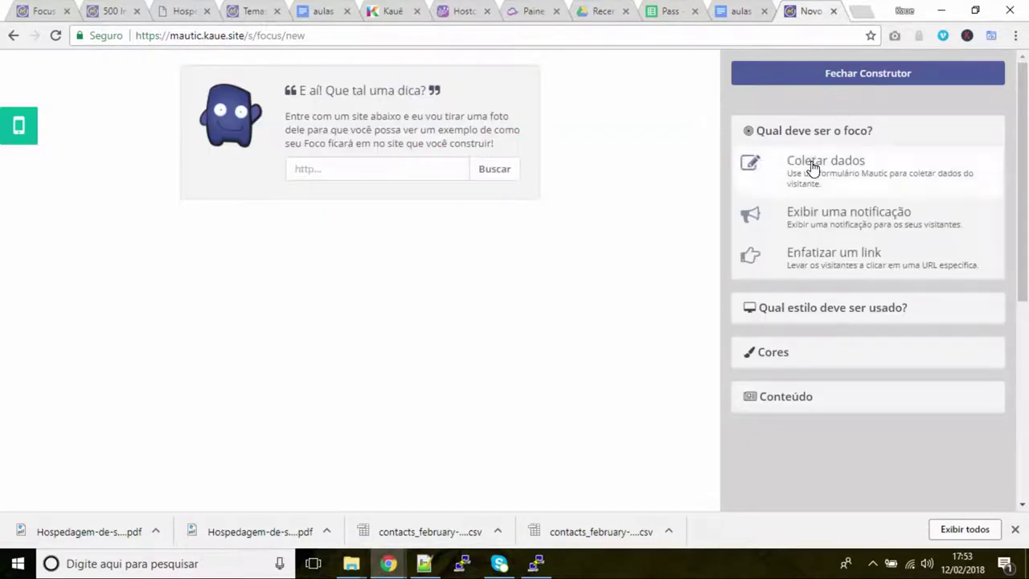
Set the Focus to Coletar dados, keep Animar? on Sim, and engage on exit intent
{"action": "left_click", "coordinate": [856, 184]}
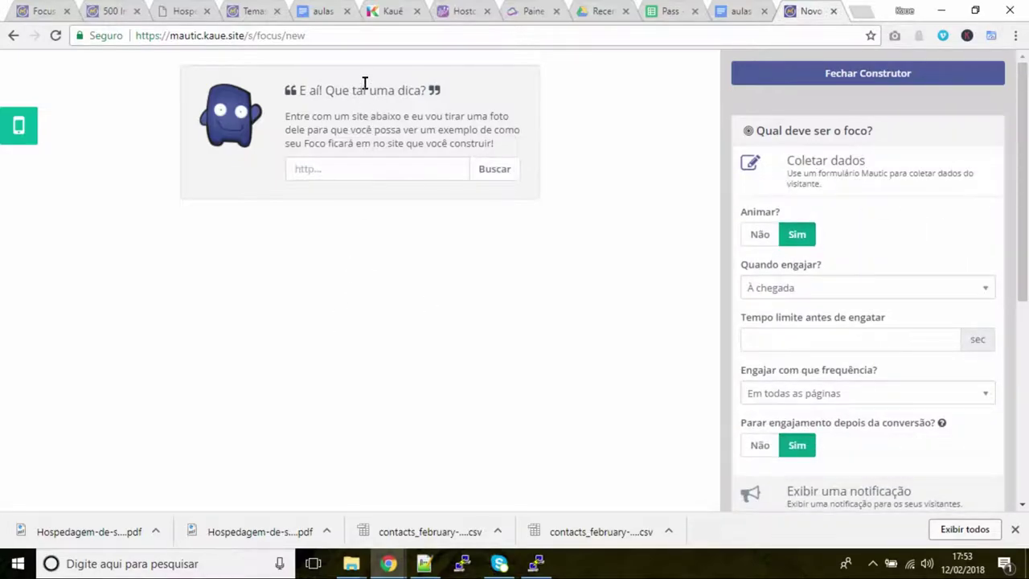
{"action": "left_click", "coordinate": [758, 234]}
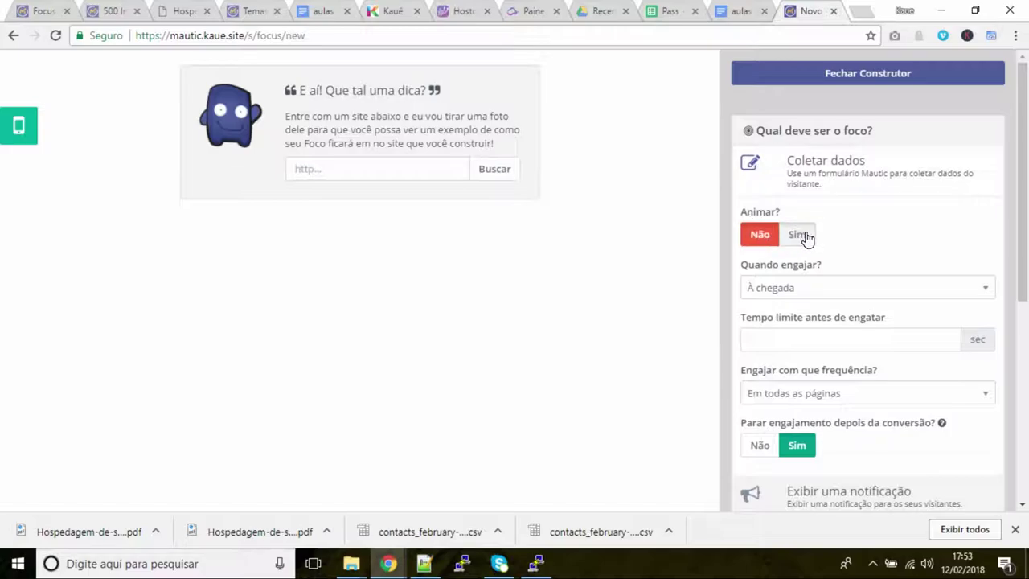
{"action": "left_click", "coordinate": [804, 235]}
{"action": "left_click", "coordinate": [831, 291]}
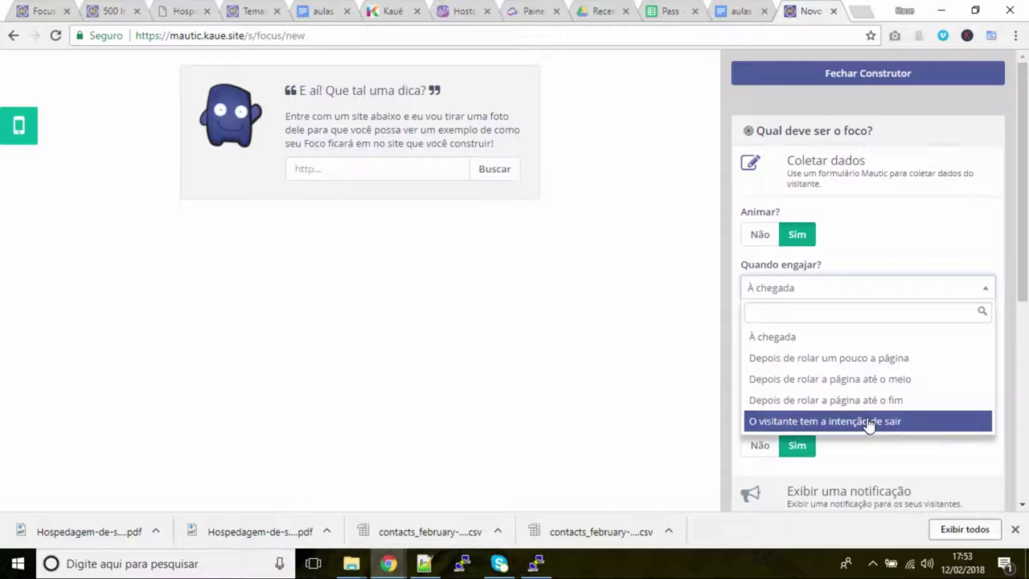
{"action": "left_click", "coordinate": [882, 422]}
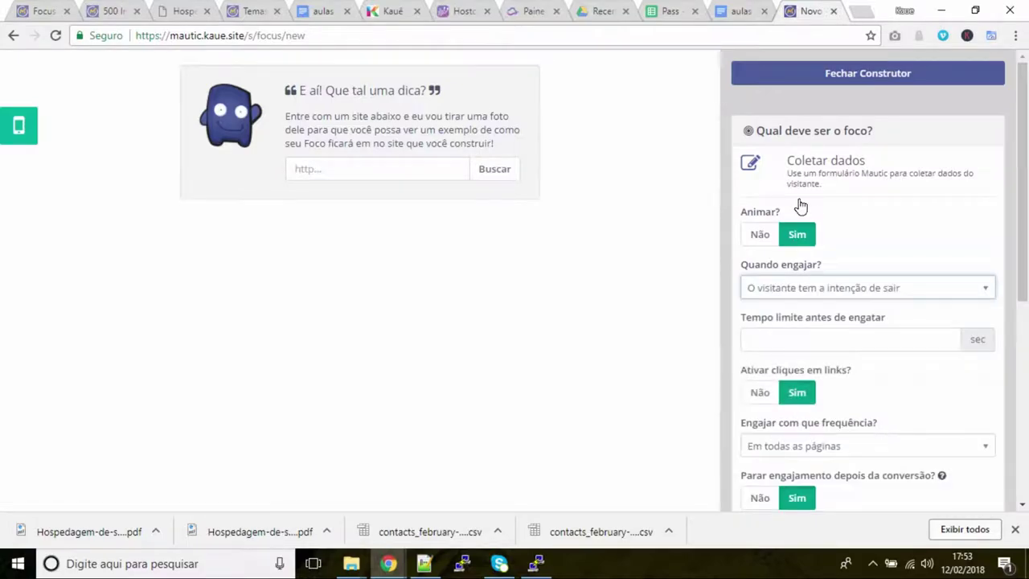
{"action": "scroll", "coordinate": [882, 347], "scroll_direction": "down", "scroll_amount": 1}
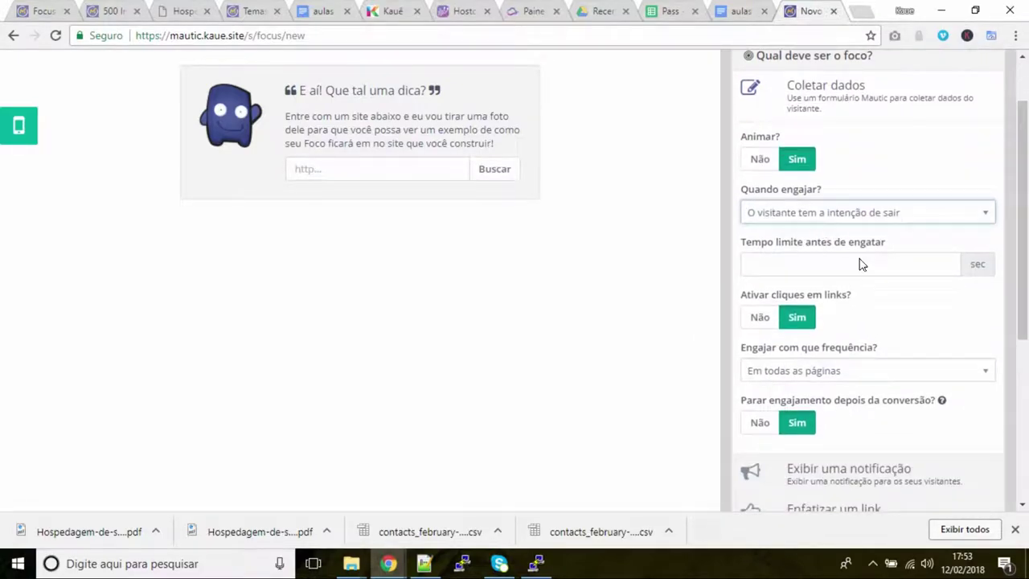
{"action": "scroll", "coordinate": [834, 310], "scroll_direction": "down", "scroll_amount": 1}
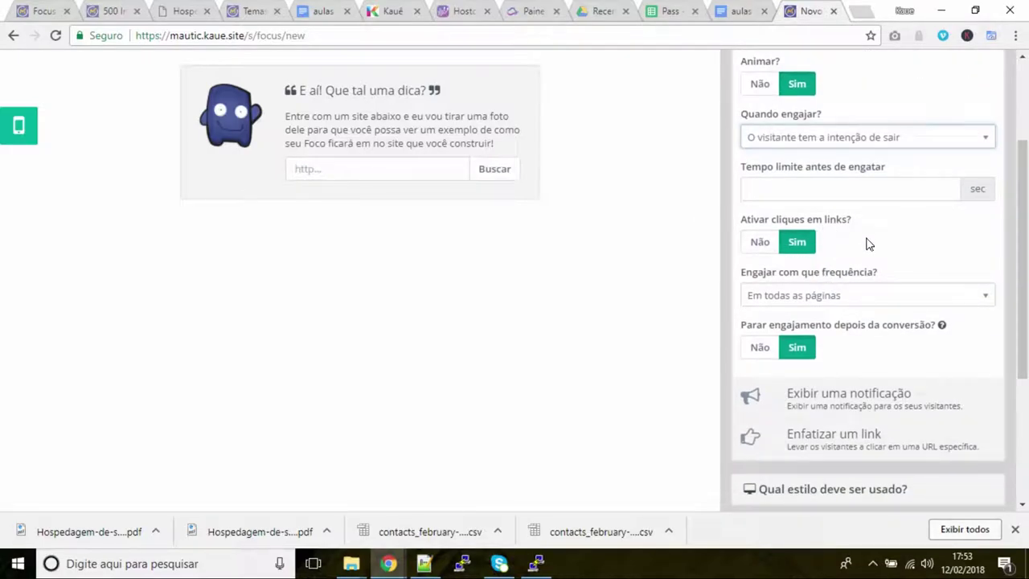
{"action": "scroll", "coordinate": [884, 251], "scroll_direction": "down", "scroll_amount": 1}
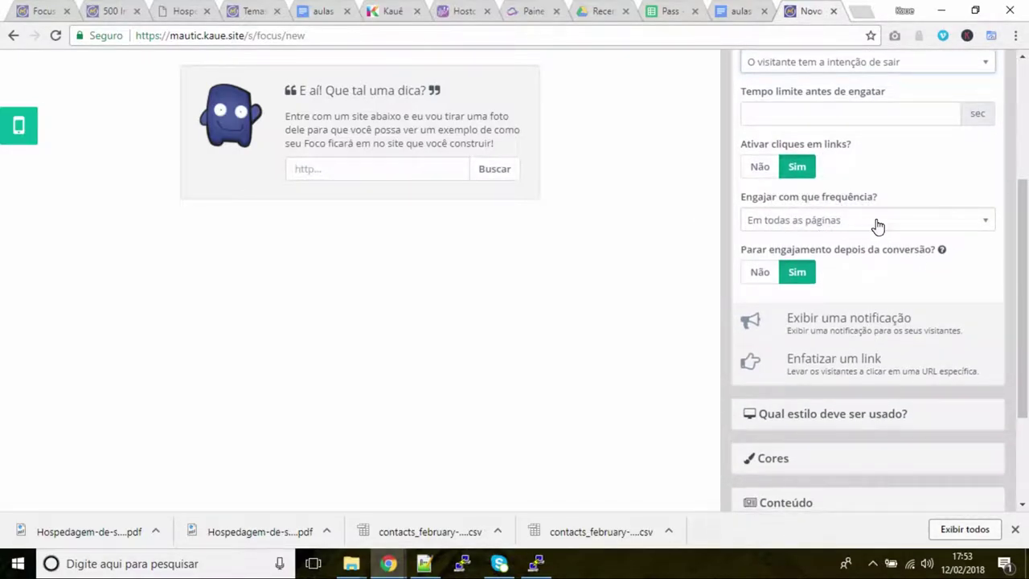
{"action": "scroll", "coordinate": [938, 319], "scroll_direction": "down", "scroll_amount": 1}
{"action": "mouse_move", "coordinate": [926, 184]}
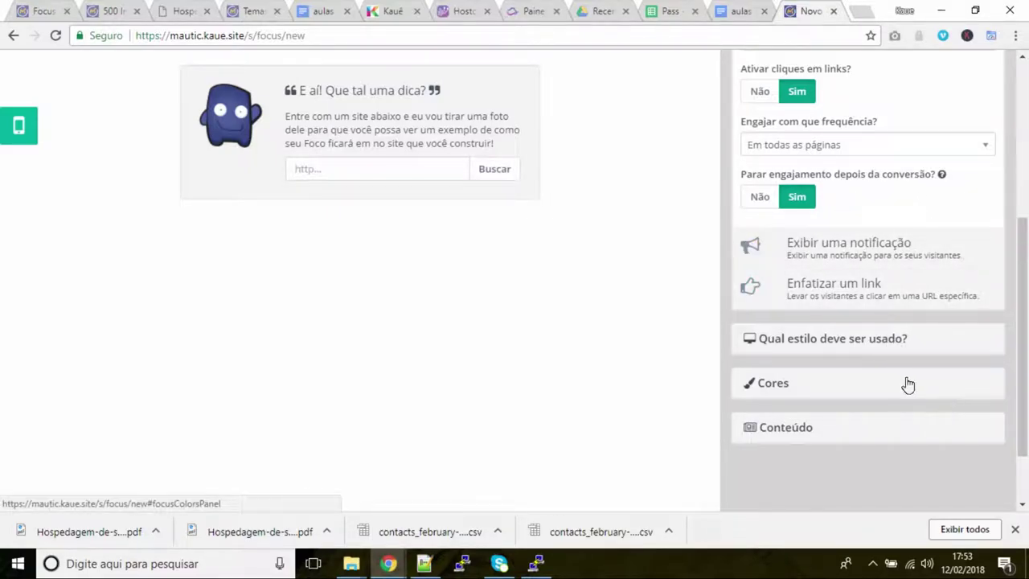
{"action": "left_click", "coordinate": [852, 341]}
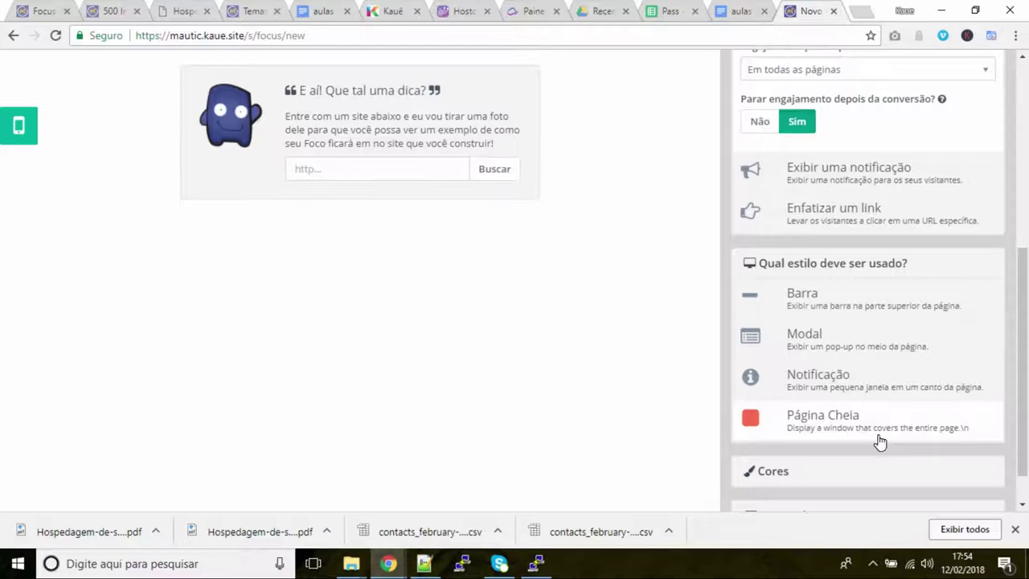
Choose the Modal style and set Cor do botão to green 118c21
{"action": "left_click", "coordinate": [806, 344]}
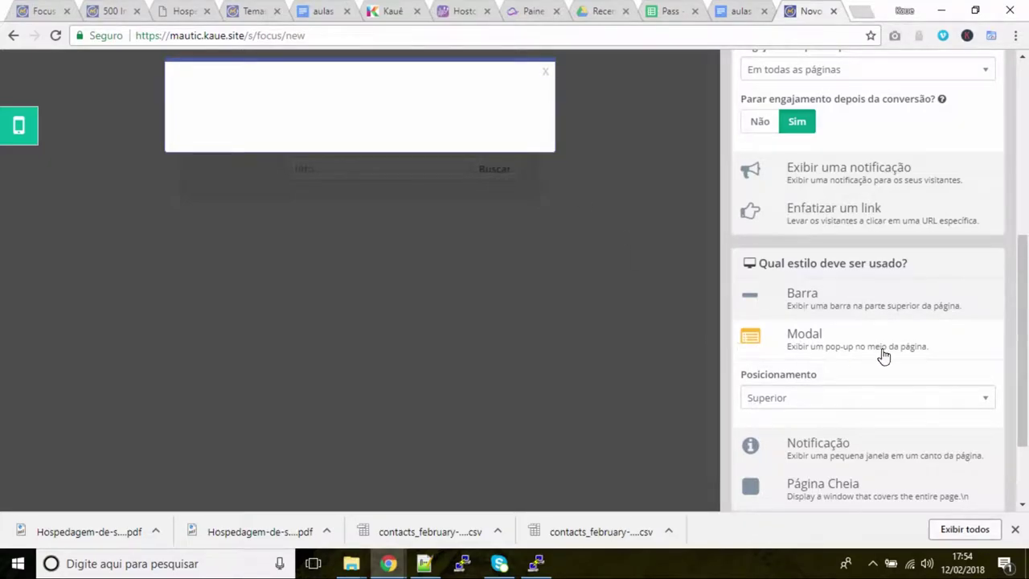
{"action": "scroll", "coordinate": [940, 373], "scroll_direction": "down", "scroll_amount": 2}
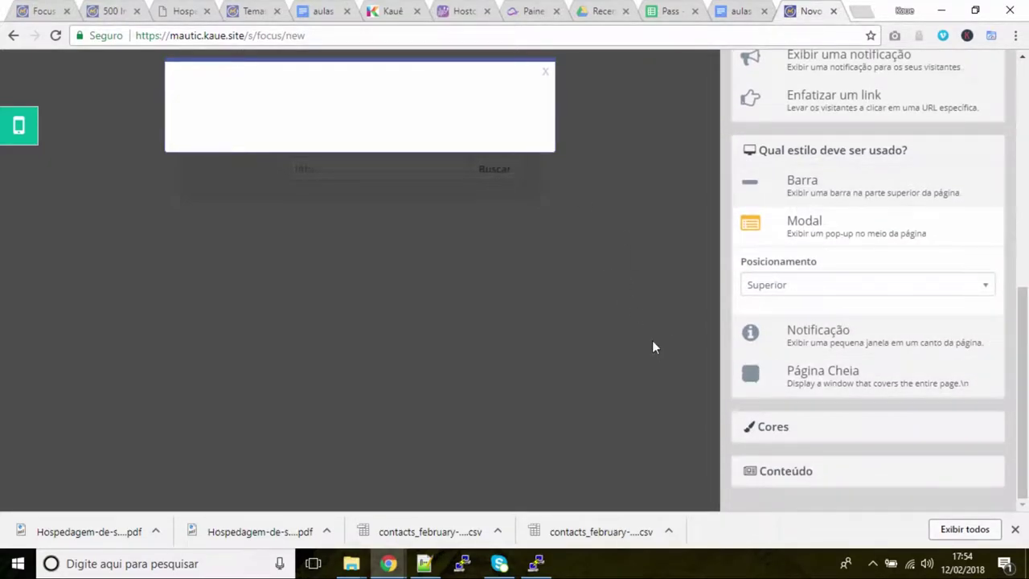
{"action": "left_click", "coordinate": [787, 428]}
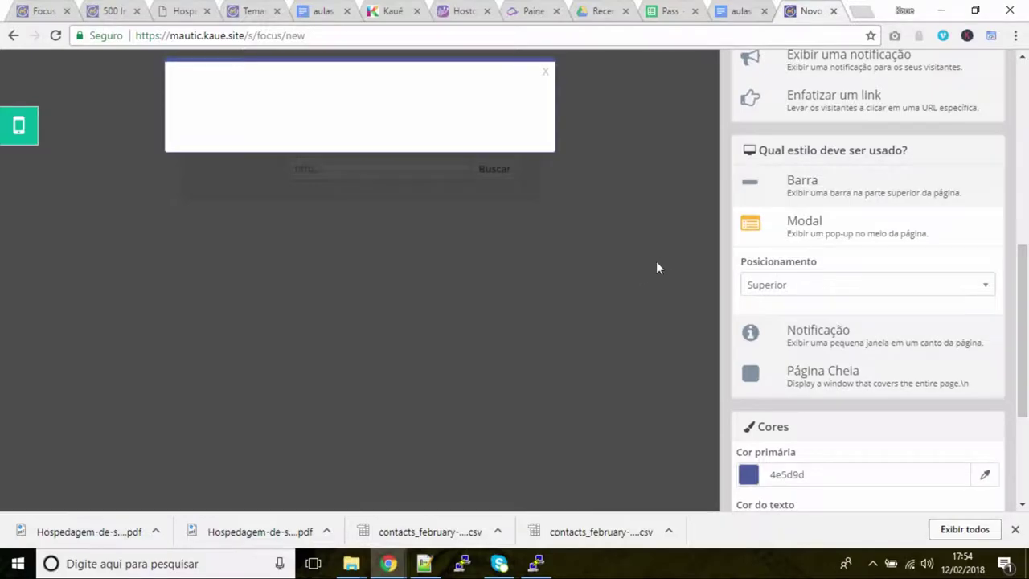
{"action": "scroll", "coordinate": [877, 404], "scroll_direction": "down", "scroll_amount": 3}
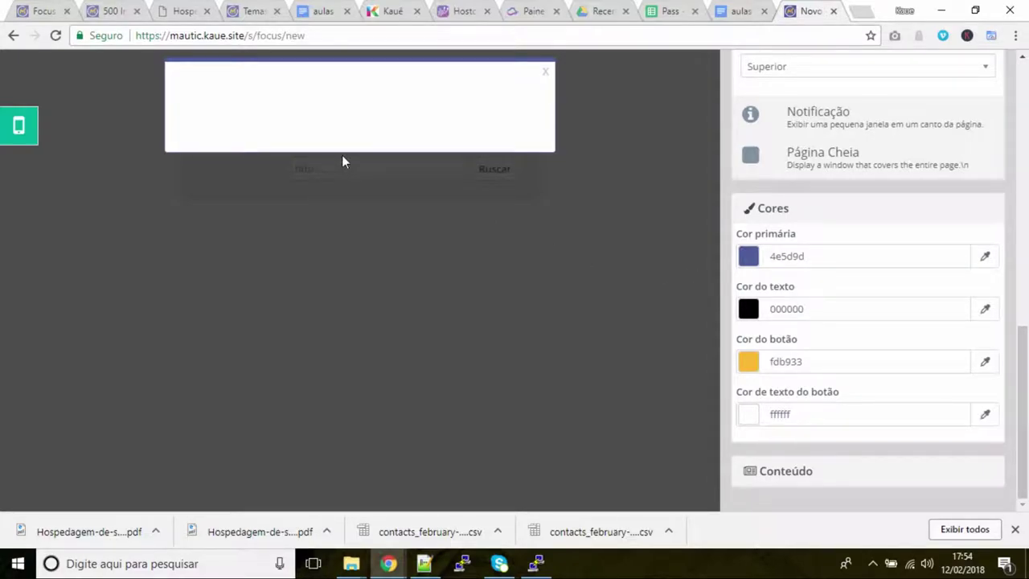
{"action": "left_click", "coordinate": [749, 361]}
{"action": "left_click", "coordinate": [857, 448]}
{"action": "left_click_drag", "start_coordinate": [835, 440], "coordinate": [838, 427]}
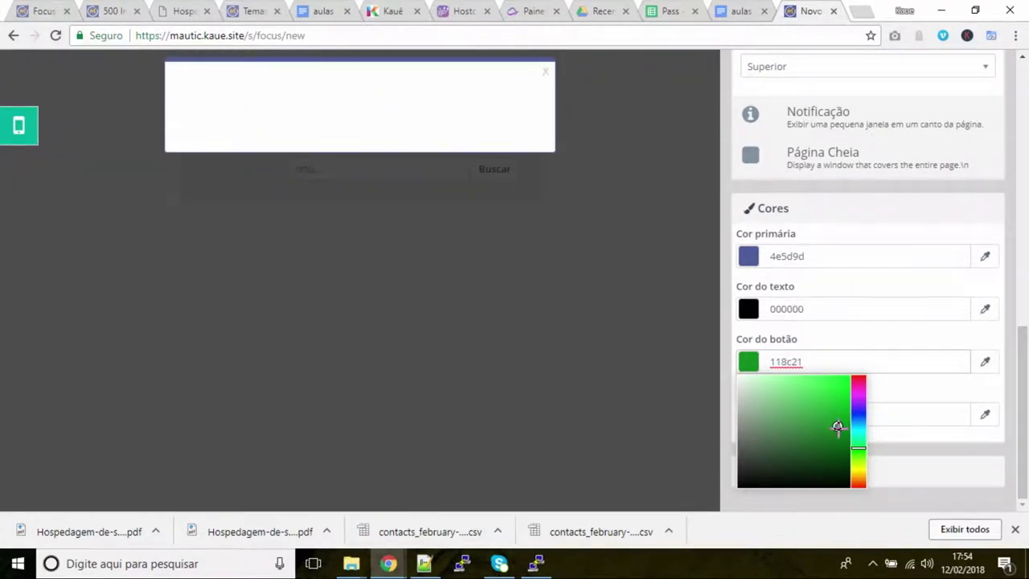
{"action": "left_click", "coordinate": [572, 287]}
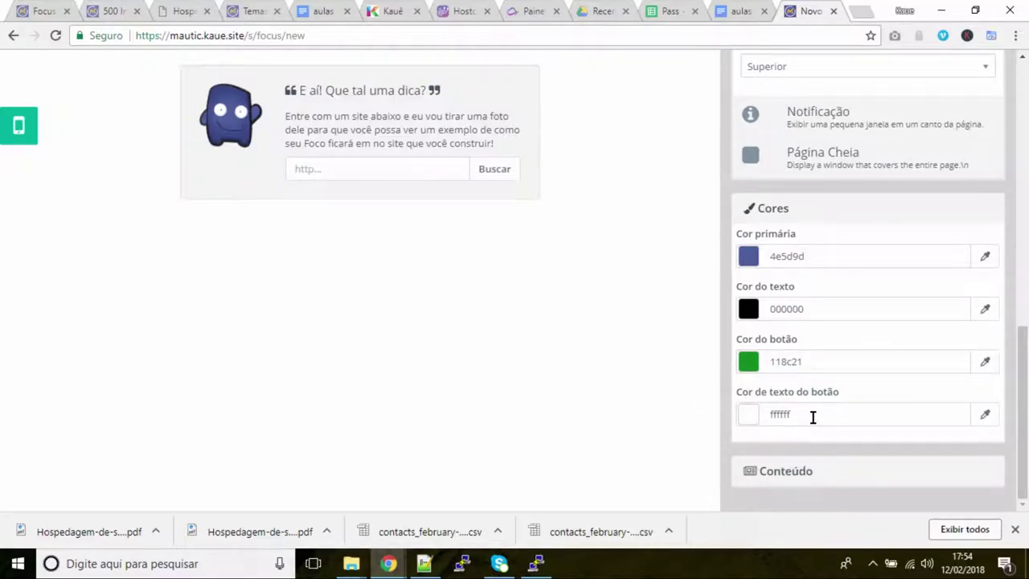
Expand Conteúdo and select the Dicas form as the popup's embedded form
{"action": "left_click", "coordinate": [778, 483]}
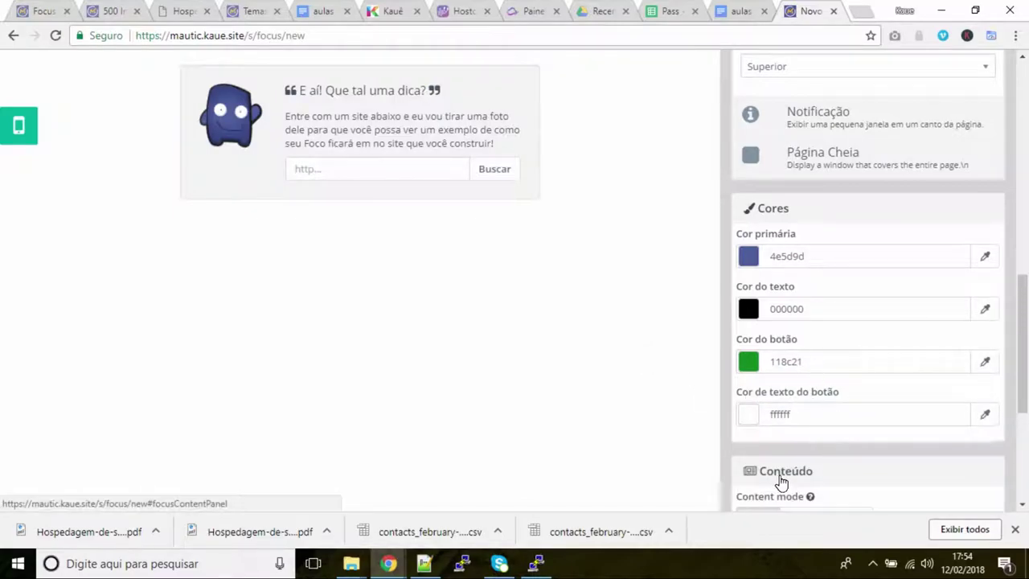
{"action": "scroll", "coordinate": [828, 450], "scroll_direction": "down", "scroll_amount": 4}
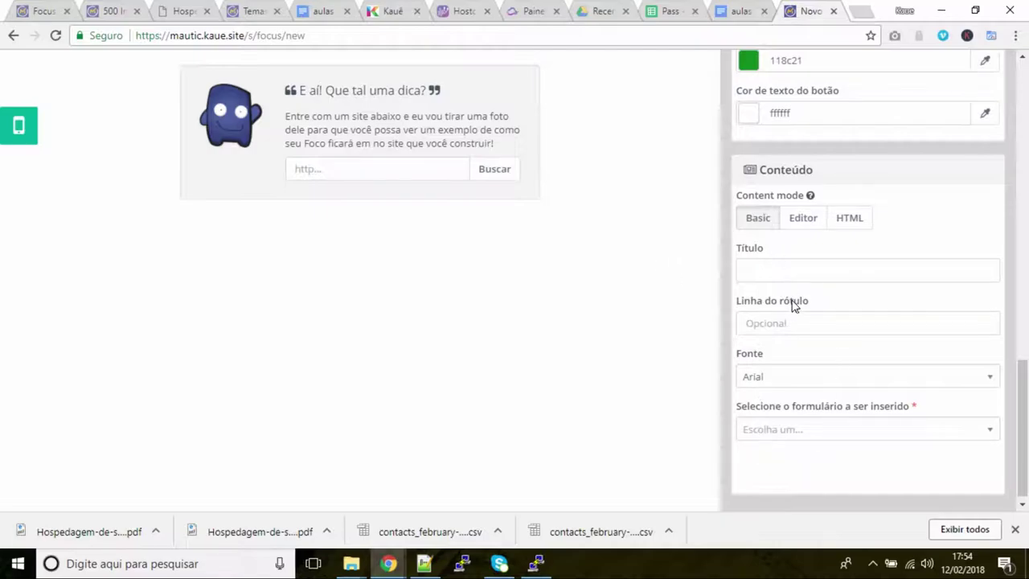
{"action": "left_click", "coordinate": [773, 274]}
{"action": "left_click", "coordinate": [803, 429]}
{"action": "left_click", "coordinate": [804, 498]}
{"action": "left_click", "coordinate": [795, 431]}
{"action": "left_click", "coordinate": [785, 480]}
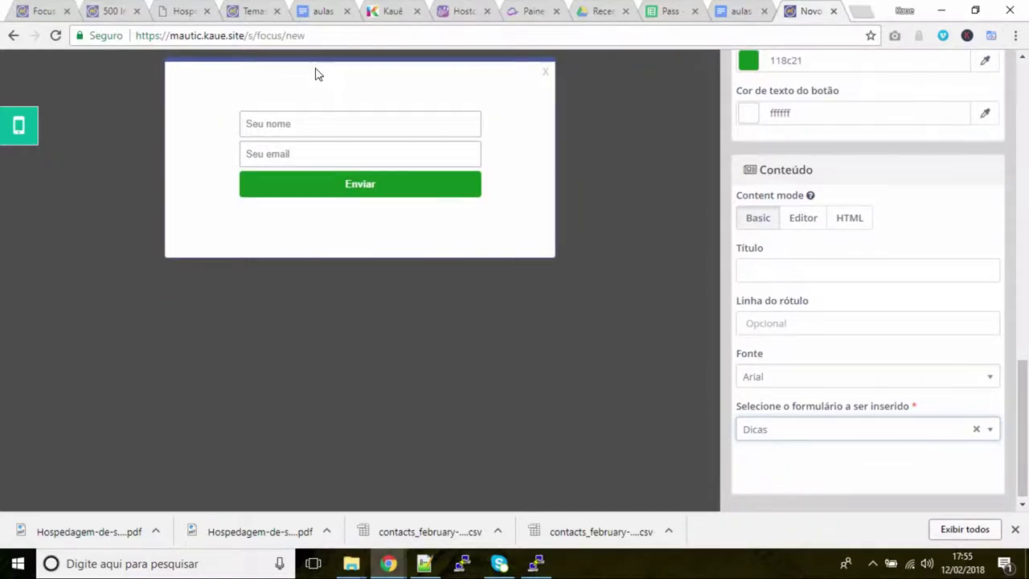
Set the popup title to 'Receba dicas por email'
{"action": "left_click", "coordinate": [825, 271]}
{"action": "type", "text": "Receba dicas por email"}
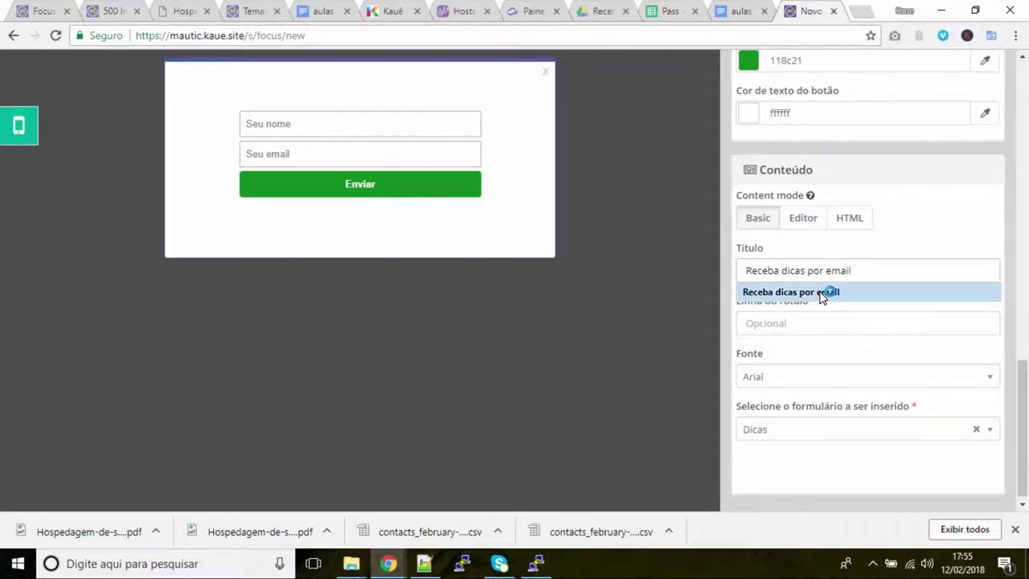
{"action": "left_click", "coordinate": [820, 292]}
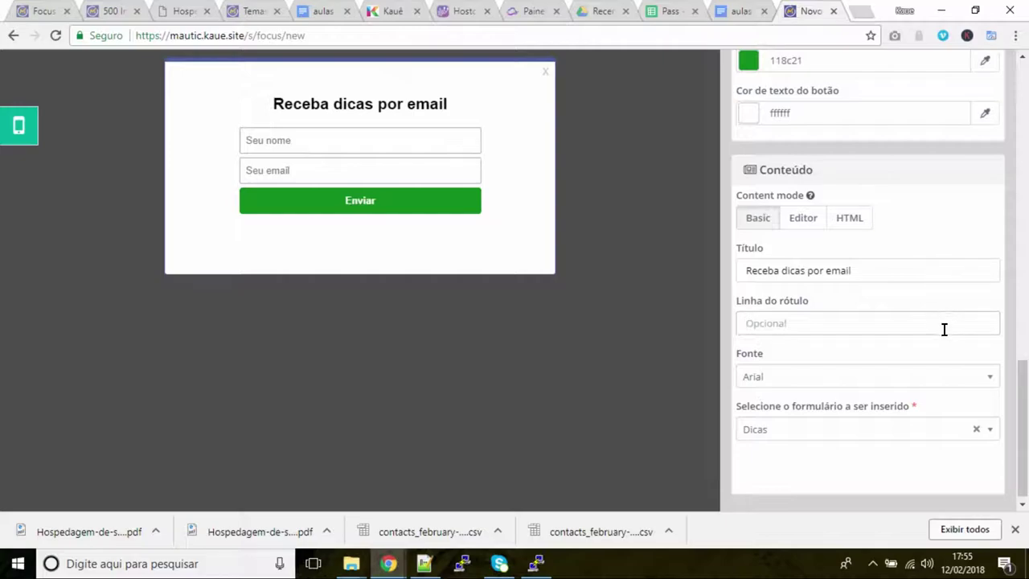
{"action": "scroll", "coordinate": [931, 349], "scroll_direction": "up", "scroll_amount": 15}
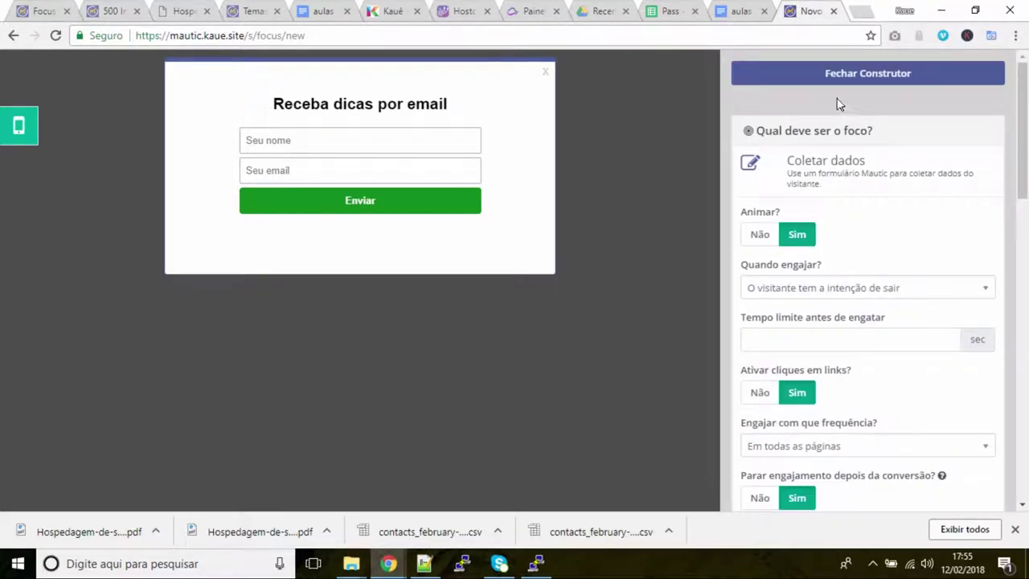
Close the builder, save the Dicas focus, and select its installation script
{"action": "left_click", "coordinate": [816, 74]}
{"action": "left_click", "coordinate": [876, 120]}
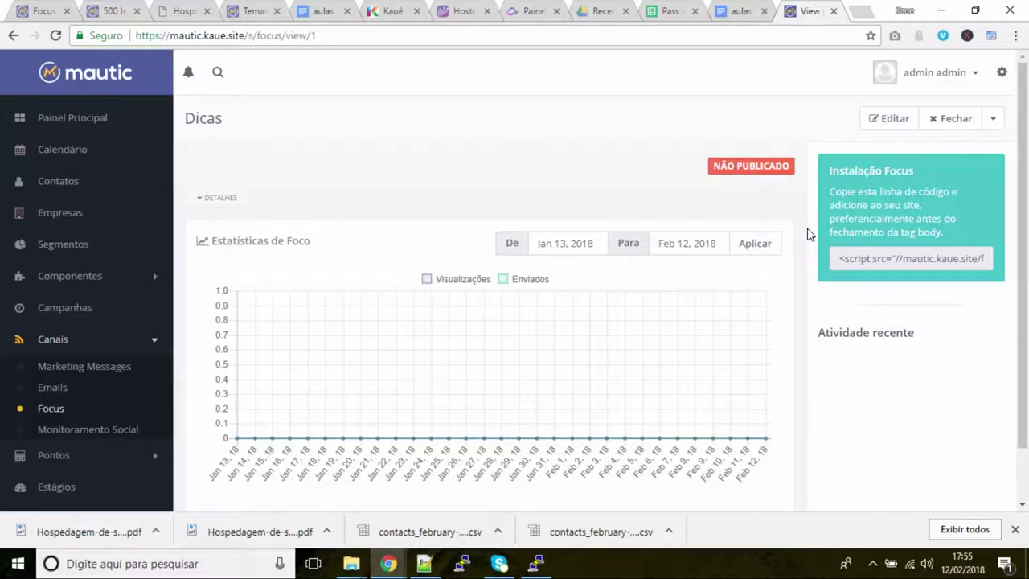
{"action": "left_click", "coordinate": [890, 259]}
{"action": "left_click", "coordinate": [890, 258]}
{"action": "left_click", "coordinate": [888, 259]}
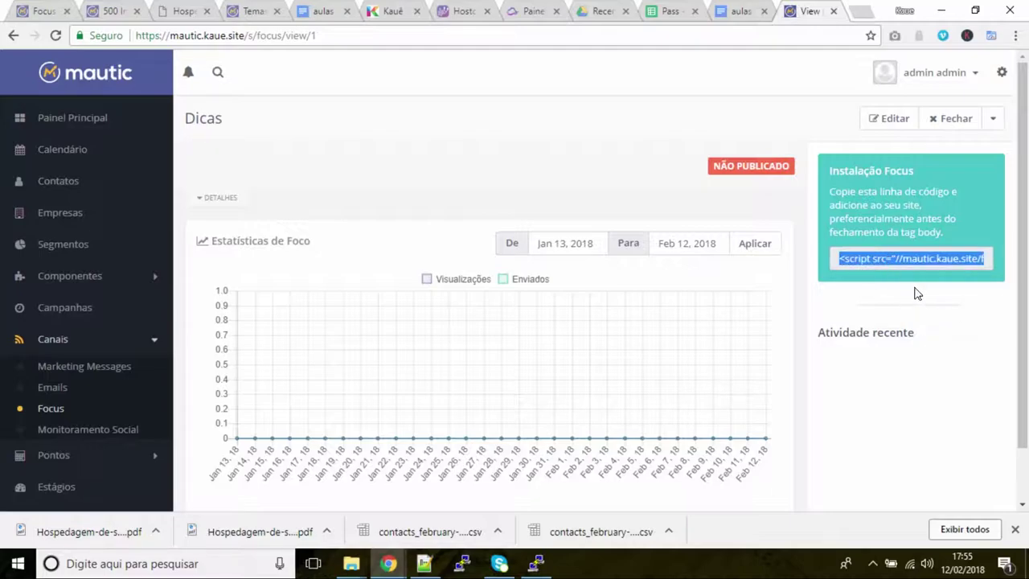
Set the Dicas focus Publicado to Sim, apply, and save it
{"action": "left_click", "coordinate": [884, 119]}
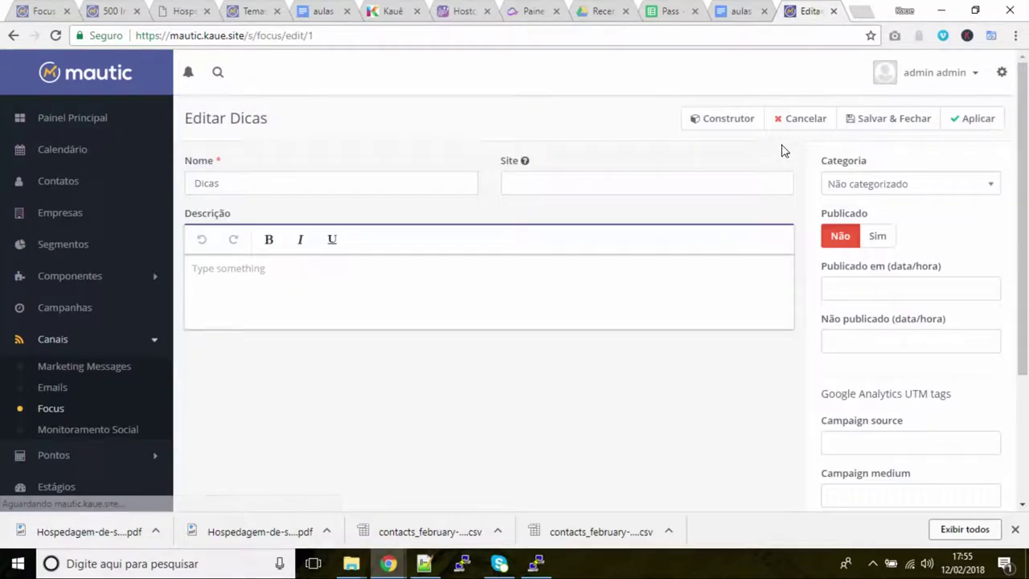
{"action": "left_click", "coordinate": [884, 237]}
{"action": "left_click", "coordinate": [970, 121]}
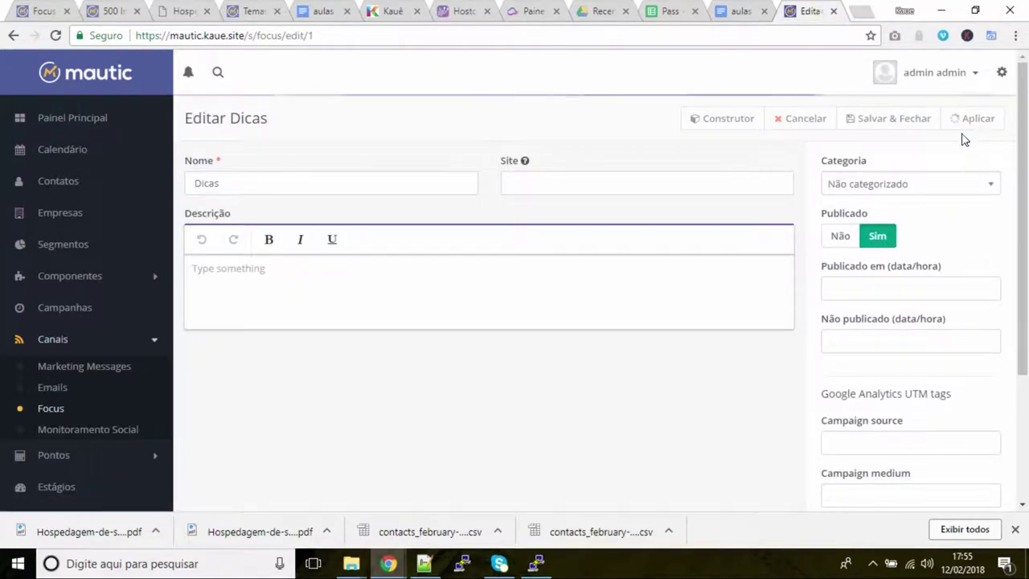
{"action": "left_click", "coordinate": [884, 121]}
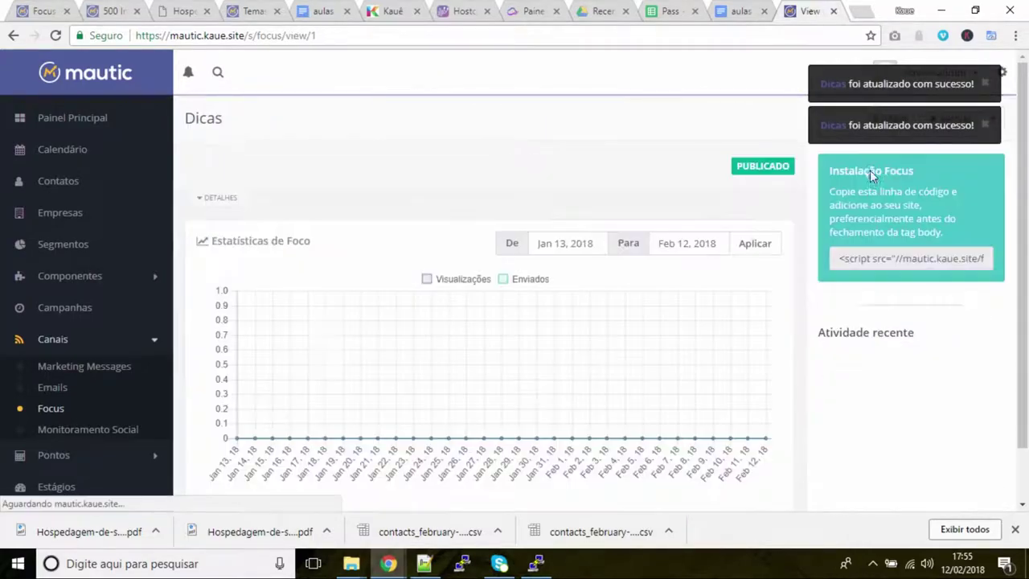
Copy the focus installation script code
{"action": "left_click", "coordinate": [884, 255]}
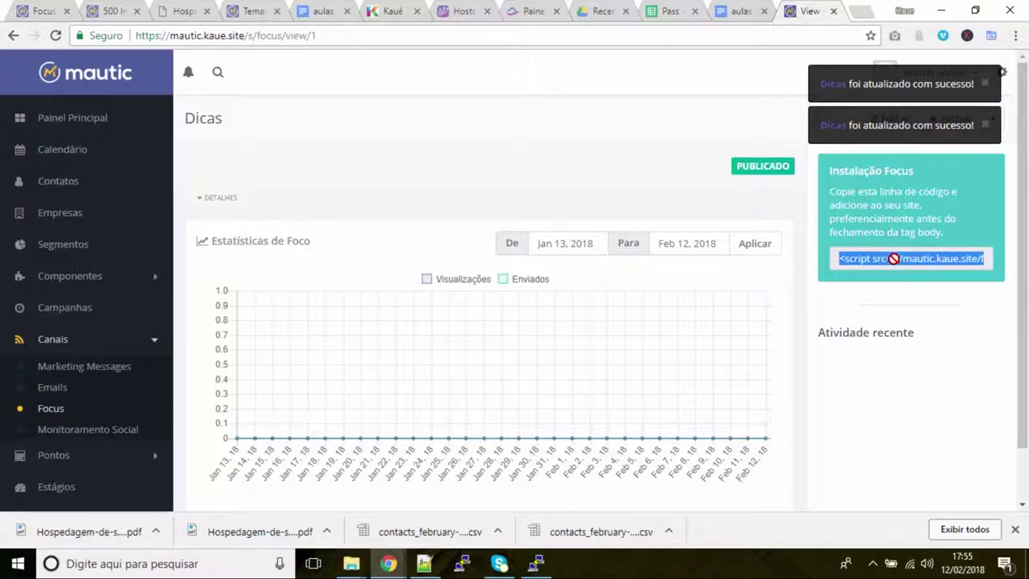
{"action": "right_click", "coordinate": [887, 257]}
{"action": "left_click", "coordinate": [887, 270]}
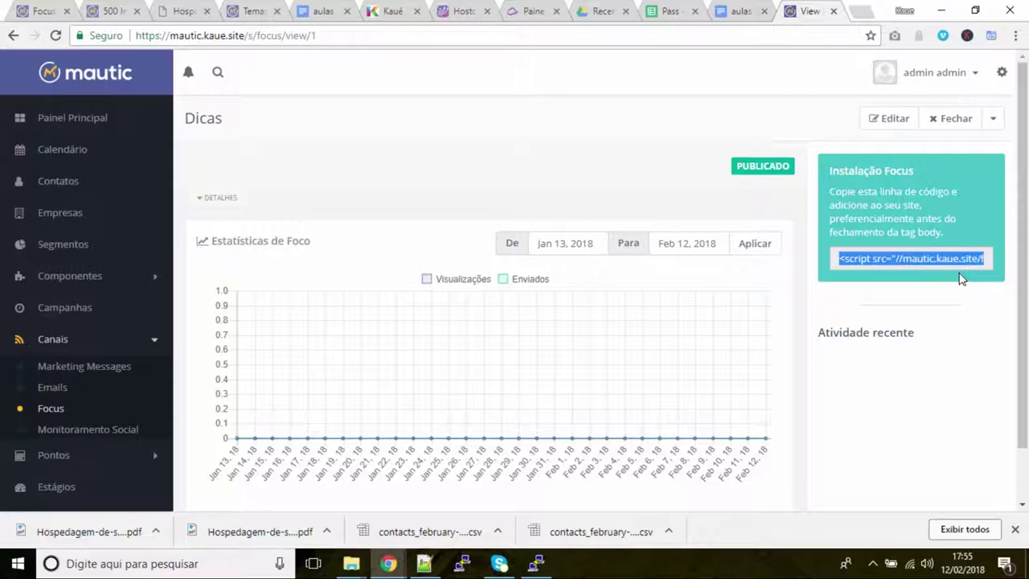
Open the kaue.site Home page in Beaver Builder's Construtor de Páginas
{"action": "left_click", "coordinate": [384, 13]}
{"action": "scroll", "coordinate": [714, 298], "scroll_direction": "up", "scroll_amount": 15}
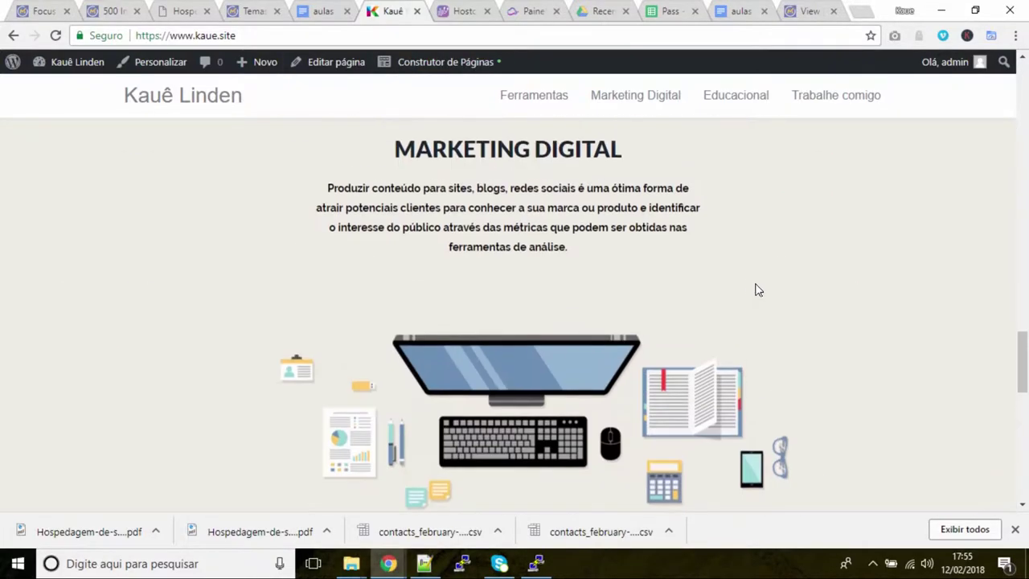
{"action": "scroll", "coordinate": [776, 298], "scroll_direction": "up", "scroll_amount": 8}
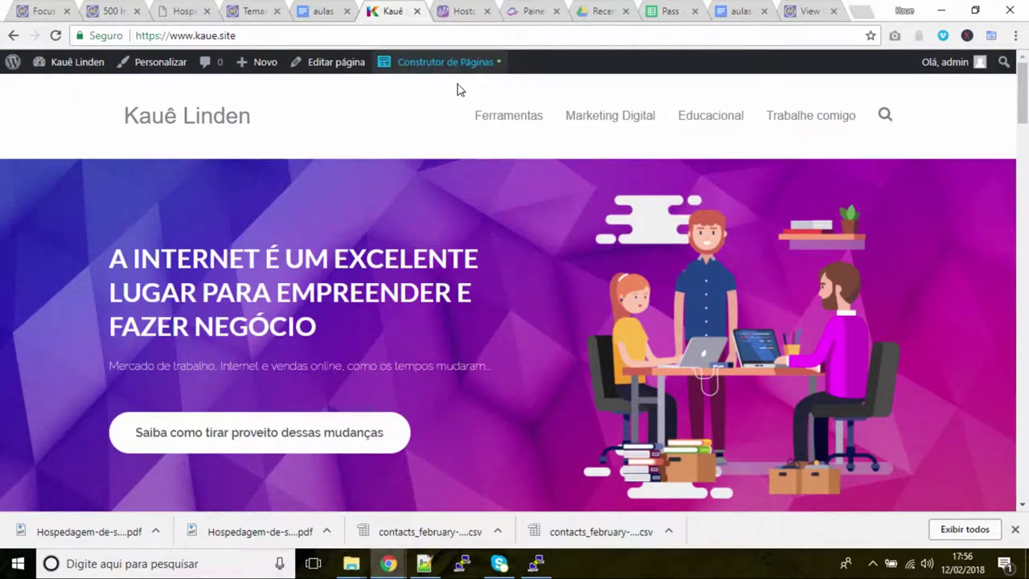
{"action": "mouse_move", "coordinate": [628, 129]}
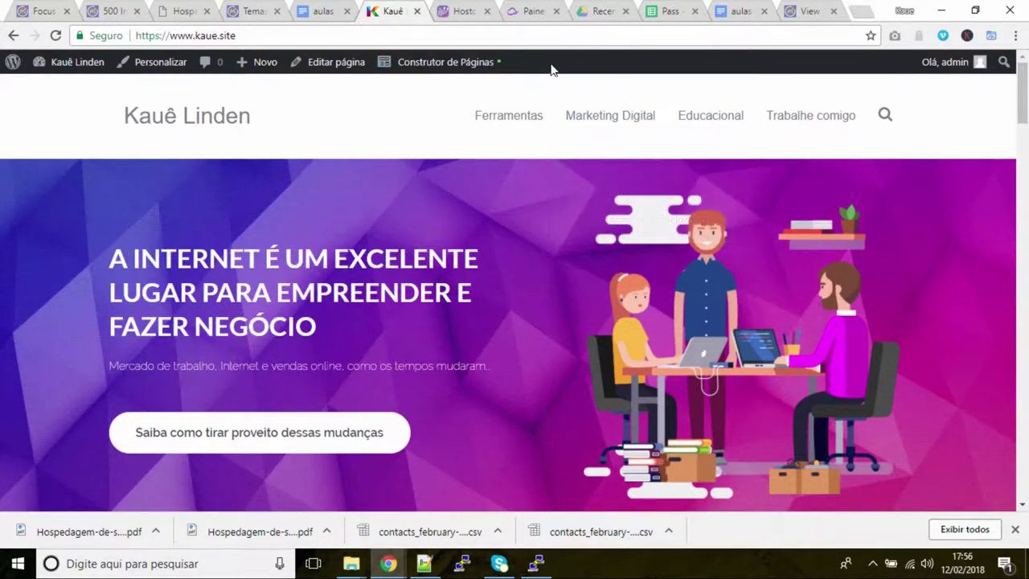
{"action": "left_click", "coordinate": [466, 65]}
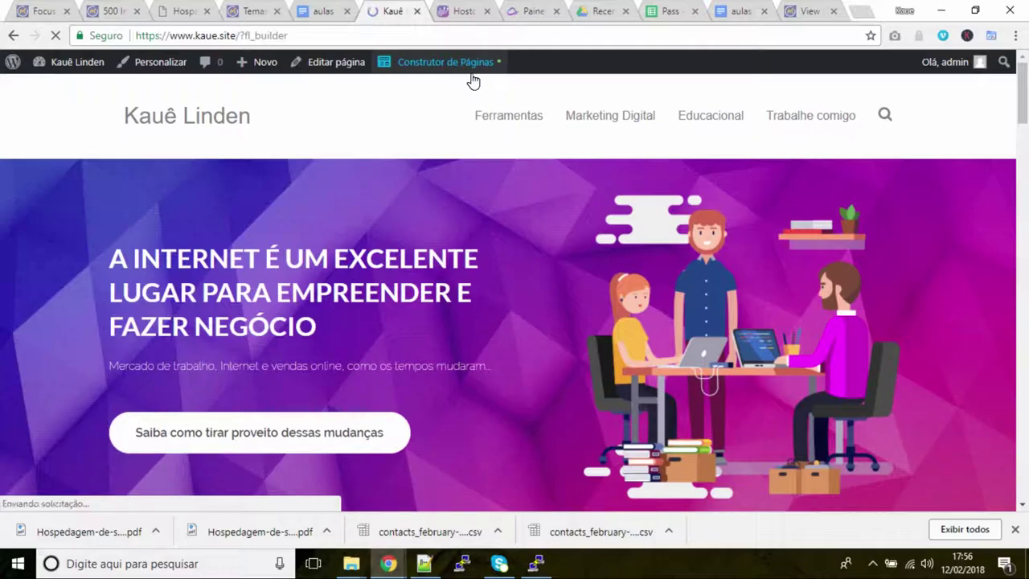
Paste the Mautic focus script into the HTML module and save the module
{"action": "scroll", "coordinate": [655, 286], "scroll_direction": "down", "scroll_amount": 15}
{"action": "scroll", "coordinate": [686, 295], "scroll_direction": "down", "scroll_amount": 20}
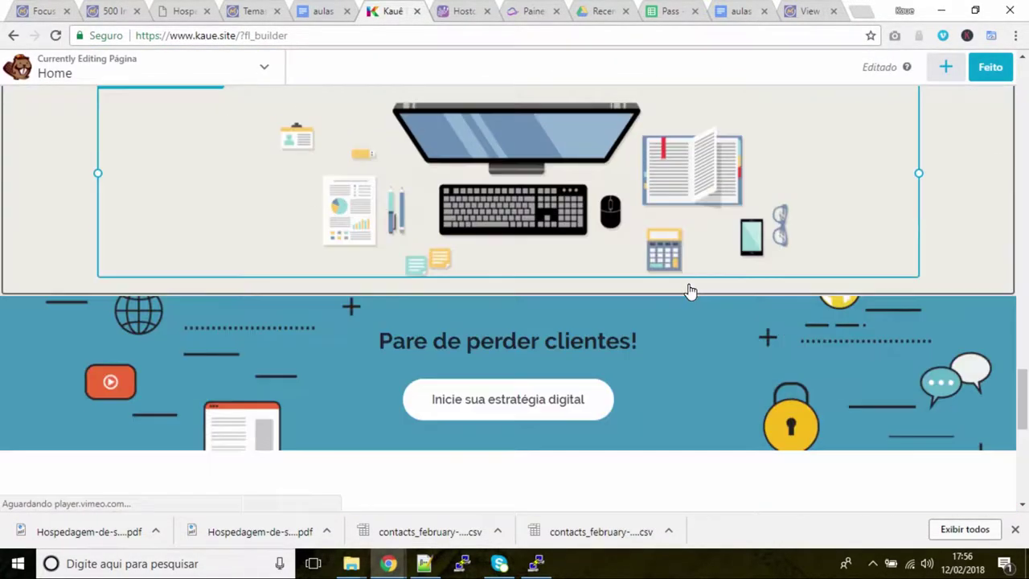
{"action": "scroll", "coordinate": [787, 322], "scroll_direction": "down", "scroll_amount": 2}
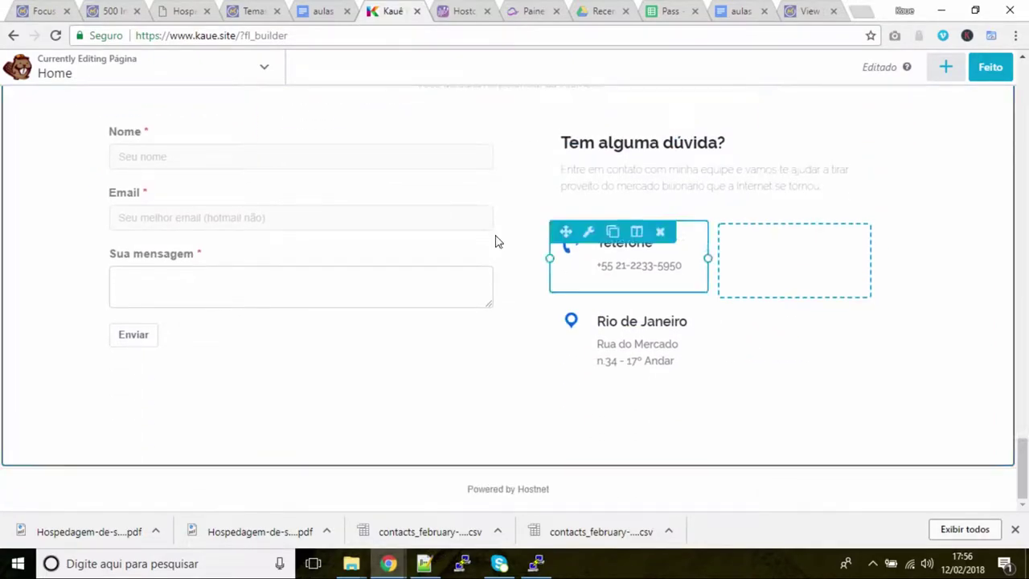
{"action": "left_click", "coordinate": [361, 232]}
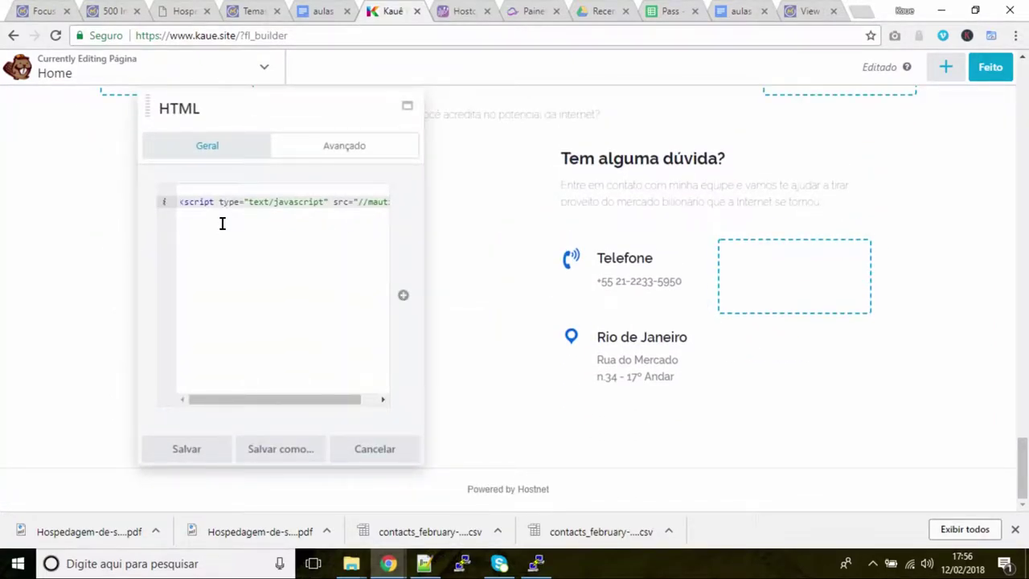
{"action": "key", "text": "ctrl+v"}
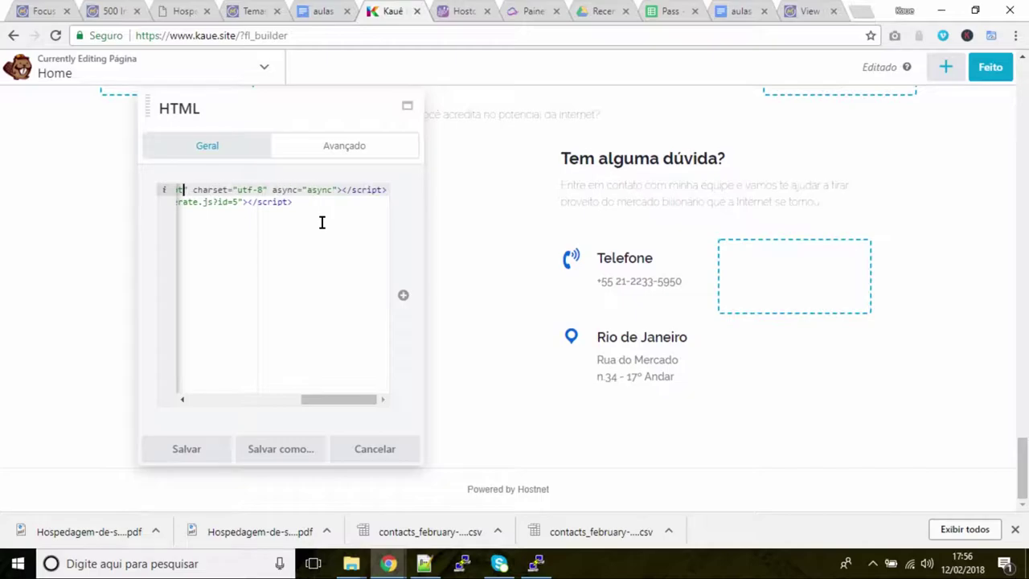
{"action": "key", "text": "Left"}
{"action": "key", "text": "Left"}
{"action": "key", "text": "Left"}
{"action": "key", "text": "Left"}
{"action": "key", "text": "Left"}
{"action": "key", "text": "Left"}
{"action": "key", "text": "Left"}
{"action": "key", "text": "Left"}
{"action": "key", "text": "Left"}
{"action": "key", "text": "Left"}
{"action": "key", "text": "Left"}
{"action": "key", "text": "Left"}
{"action": "key", "text": "Left"}
{"action": "key", "text": "Left"}
{"action": "key", "text": "Left"}
{"action": "key", "text": "Left"}
{"action": "key", "text": "Left"}
{"action": "key", "text": "Left"}
{"action": "key", "text": "Left"}
{"action": "key", "text": "Left"}
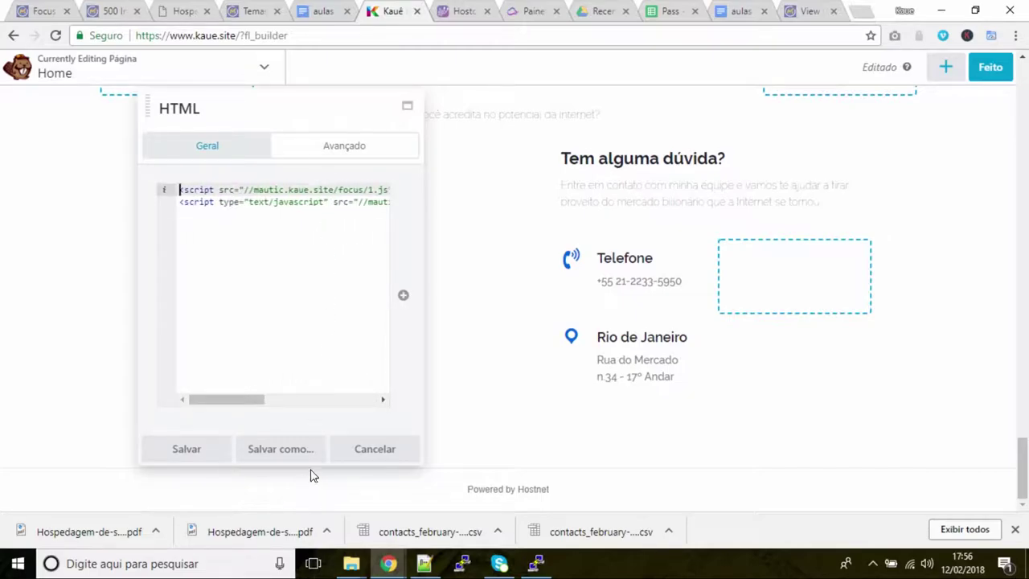
{"action": "left_click", "coordinate": [185, 452]}
Finish editing with Feito and publish the Home page changes
{"action": "left_click", "coordinate": [1003, 71]}
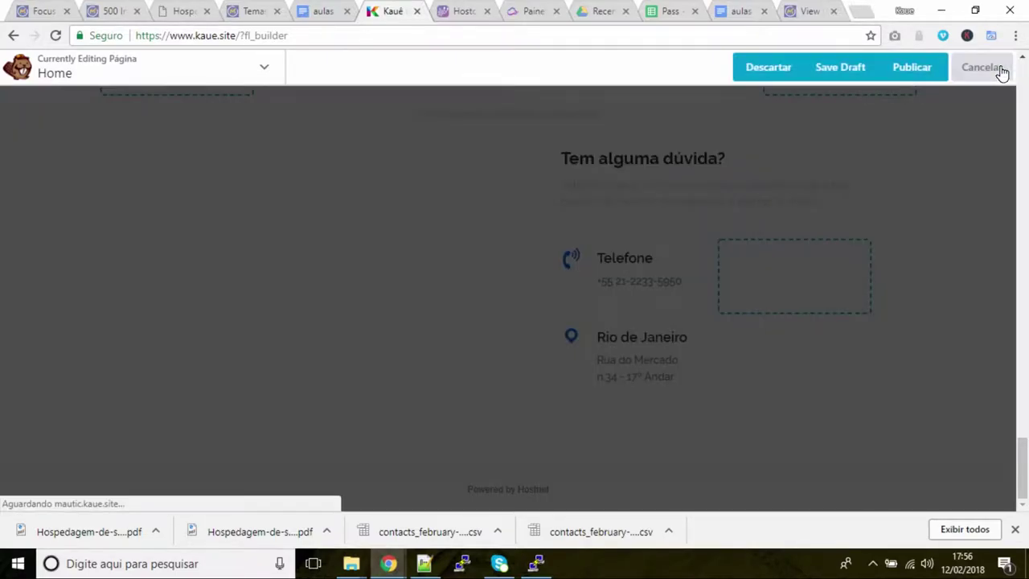
{"action": "left_click", "coordinate": [926, 71]}
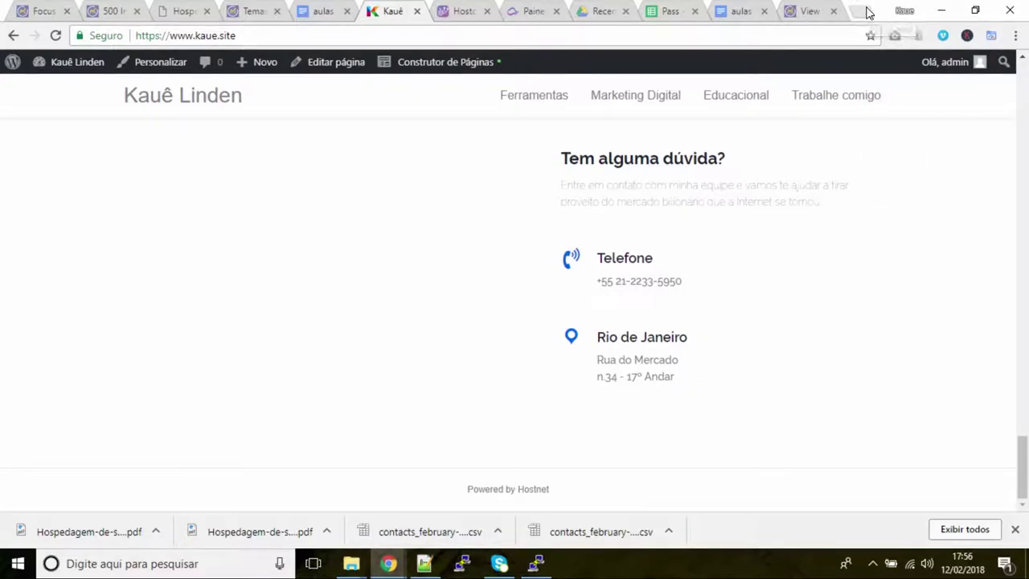
{"action": "key", "text": "ctrl+shift+n"}
Load kaue.site as a visitor in the private window
{"action": "type", "text": "kaue.site"}
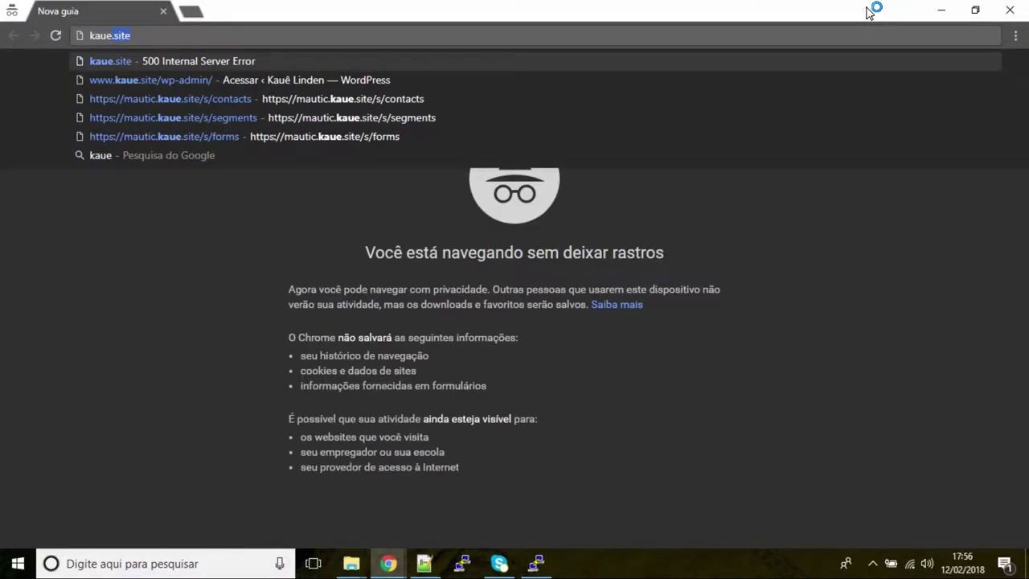
{"action": "key", "text": "Return"}
{"action": "mouse_move", "coordinate": [507, 195]}
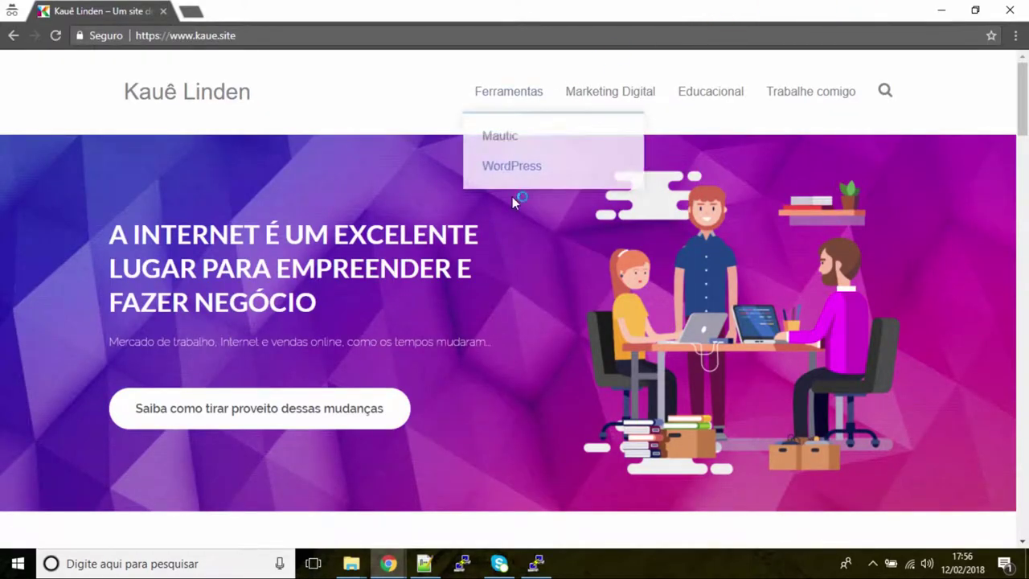
{"action": "scroll", "coordinate": [514, 338], "scroll_direction": "down", "scroll_amount": 12}
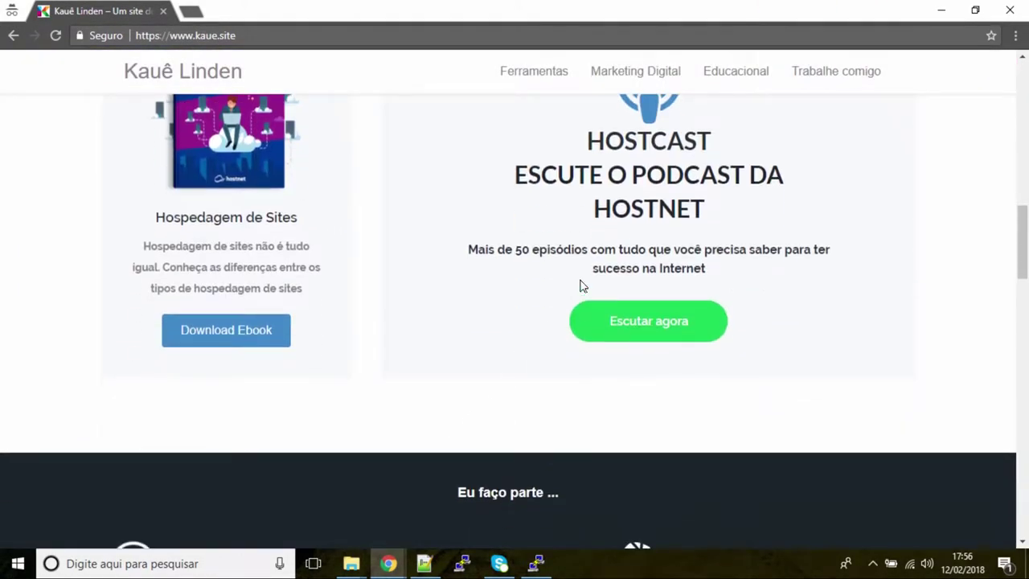
{"action": "mouse_move", "coordinate": [817, 19]}
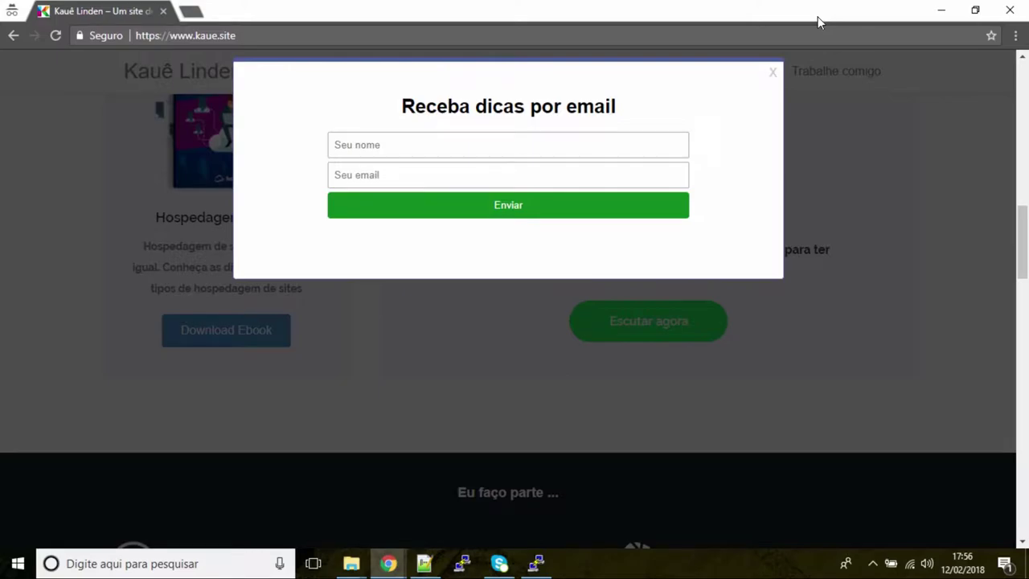
Submit a test signup in the popup with a visitor name and e-mail address
{"action": "left_click", "coordinate": [405, 153]}
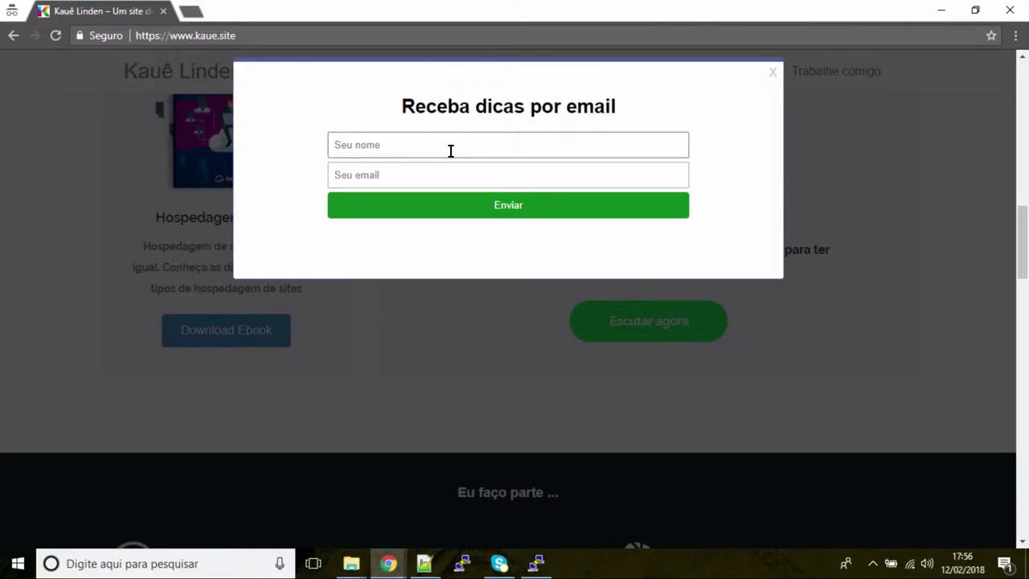
{"action": "type", "text": "Kaue"}
{"action": "key", "text": "Tab"}
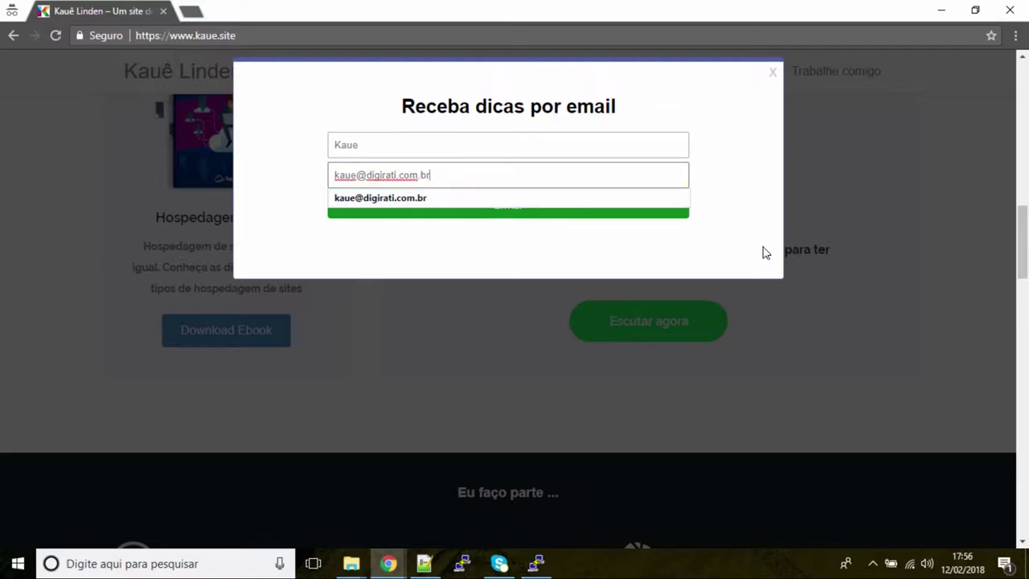
{"action": "left_click", "coordinate": [747, 207]}
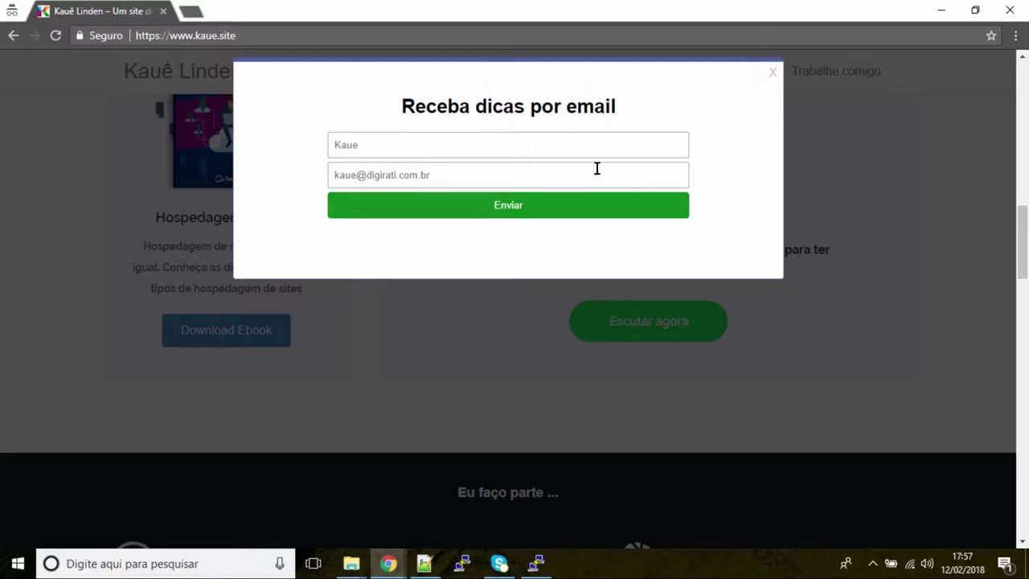
{"action": "left_click", "coordinate": [466, 211]}
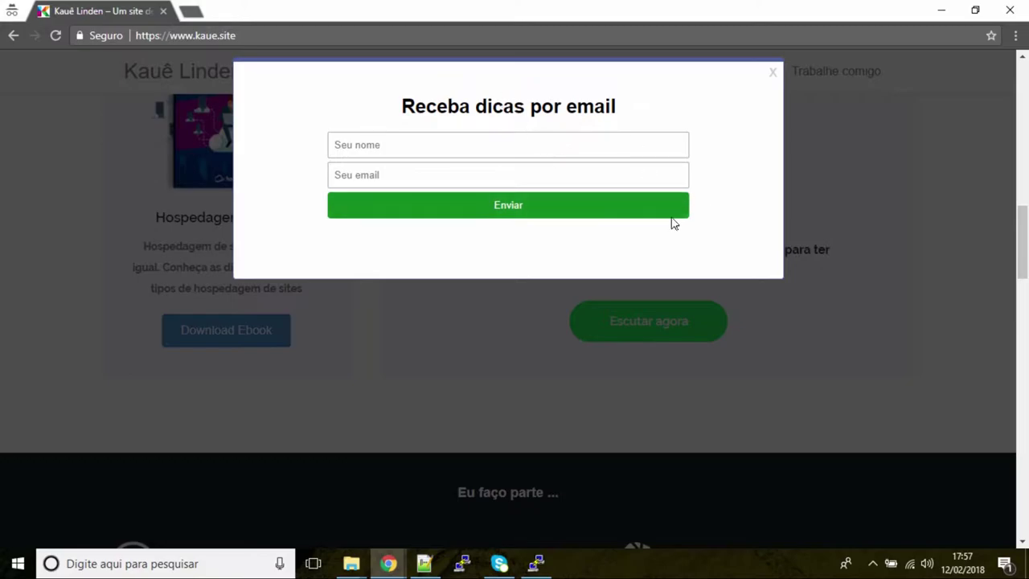
Close the 'Receba dicas por email' popup and the incognito window
{"action": "scroll", "coordinate": [622, 206], "scroll_direction": "up", "scroll_amount": 10}
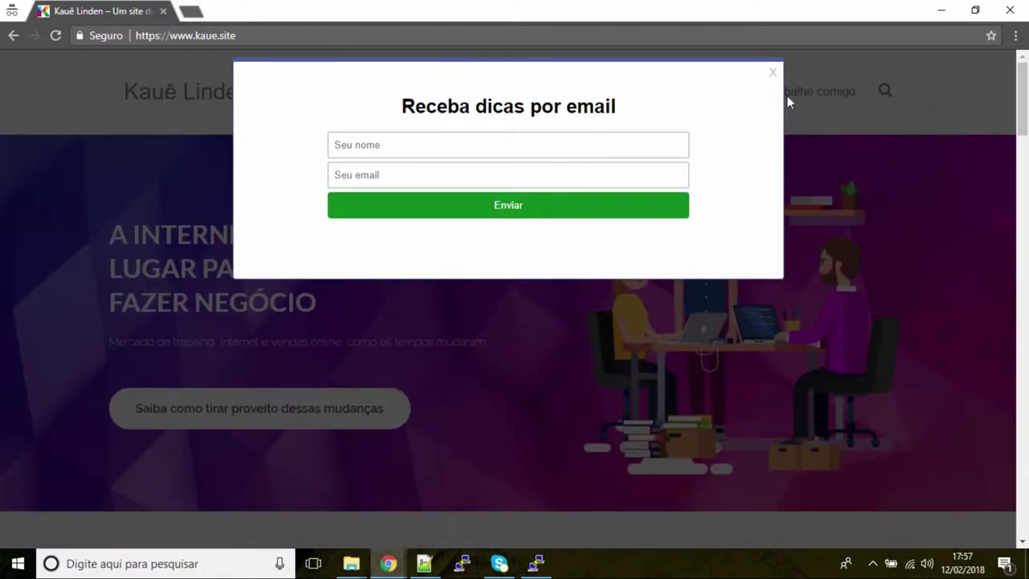
{"action": "left_click", "coordinate": [772, 73]}
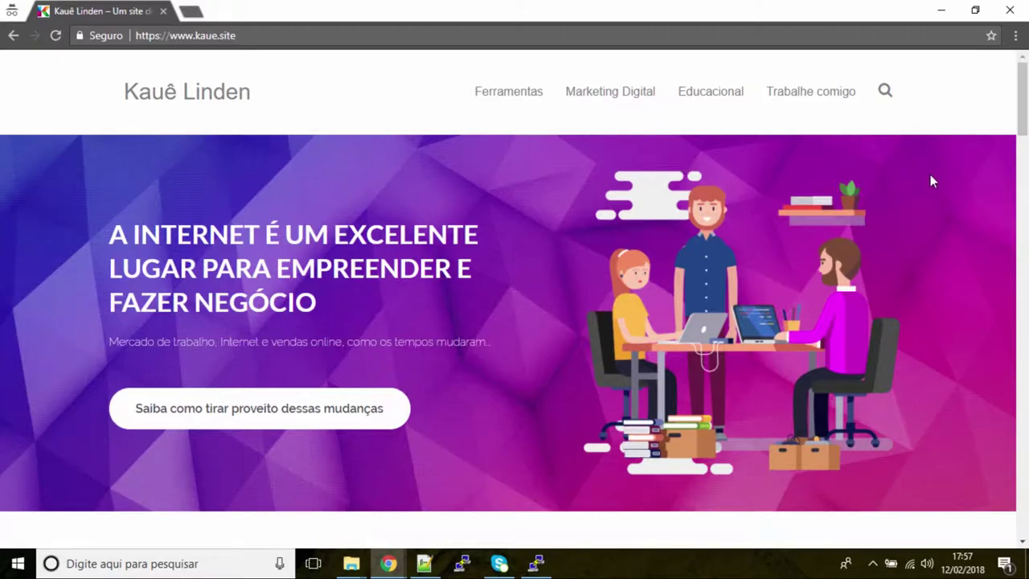
{"action": "left_click", "coordinate": [941, 10]}
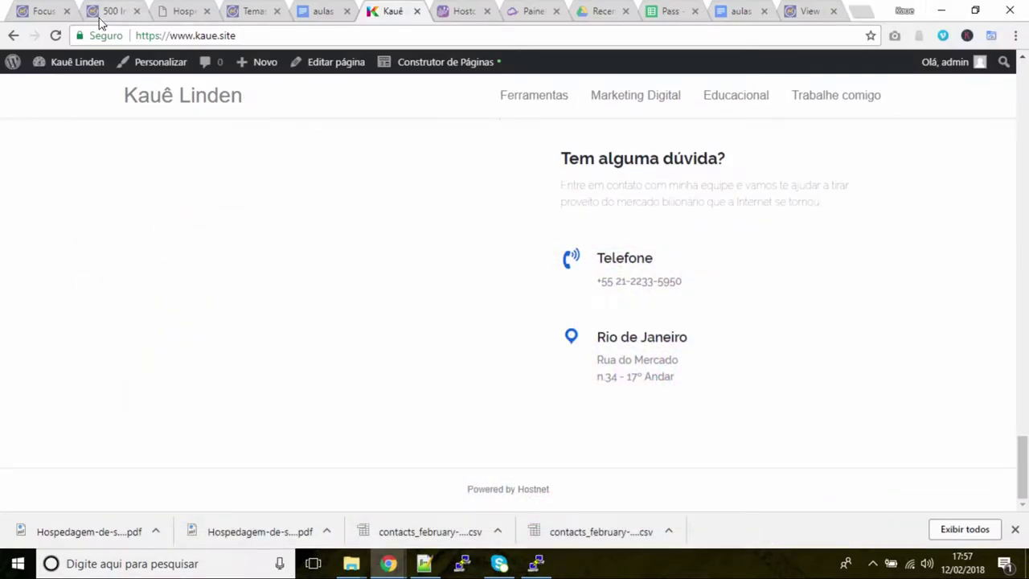
In the Mautic tab, go to Canais > Focus
{"action": "left_click", "coordinate": [44, 11]}
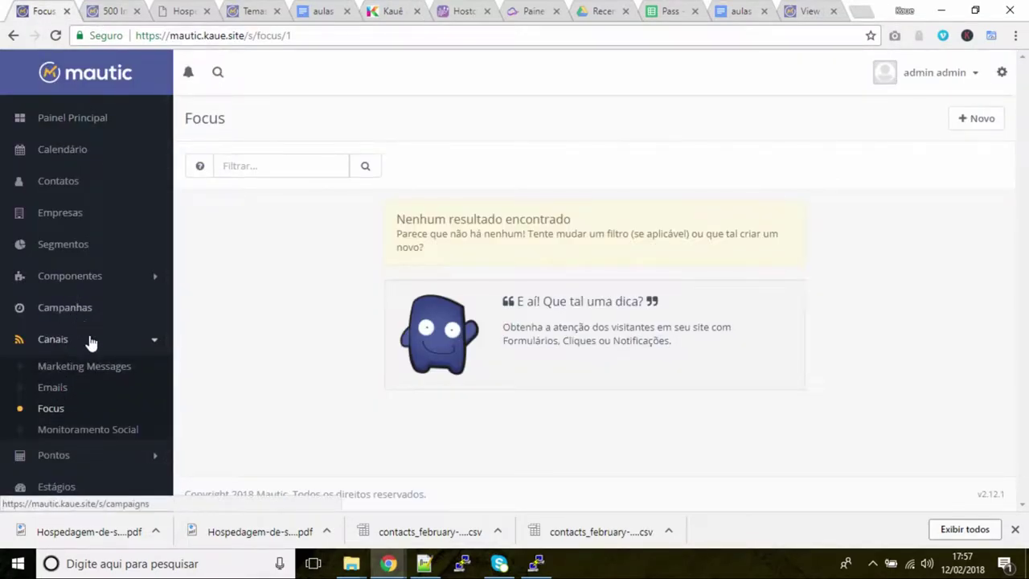
{"action": "scroll", "coordinate": [100, 394], "scroll_direction": "down", "scroll_amount": 1}
{"action": "left_click", "coordinate": [76, 402]}
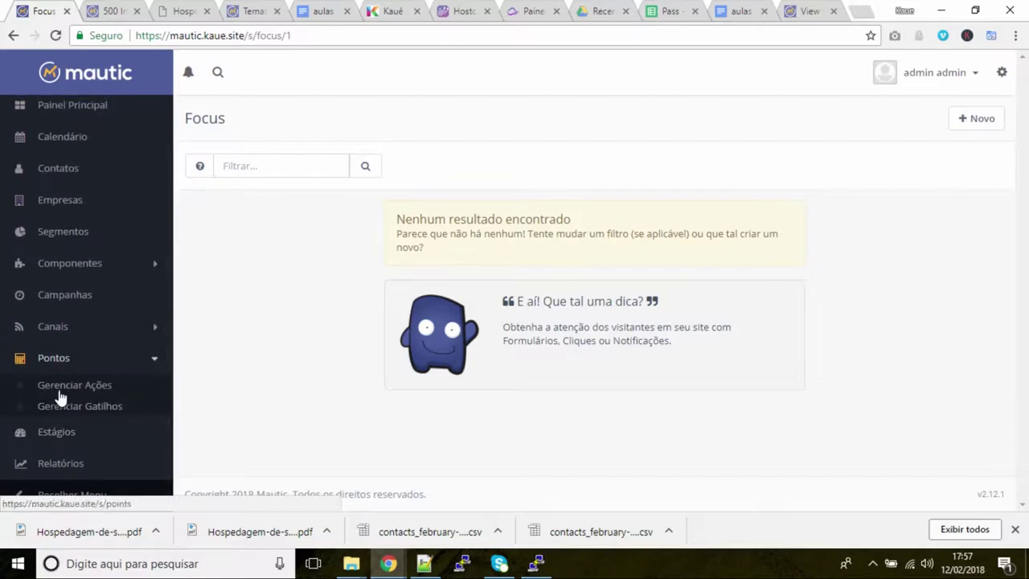
{"action": "left_click", "coordinate": [69, 360]}
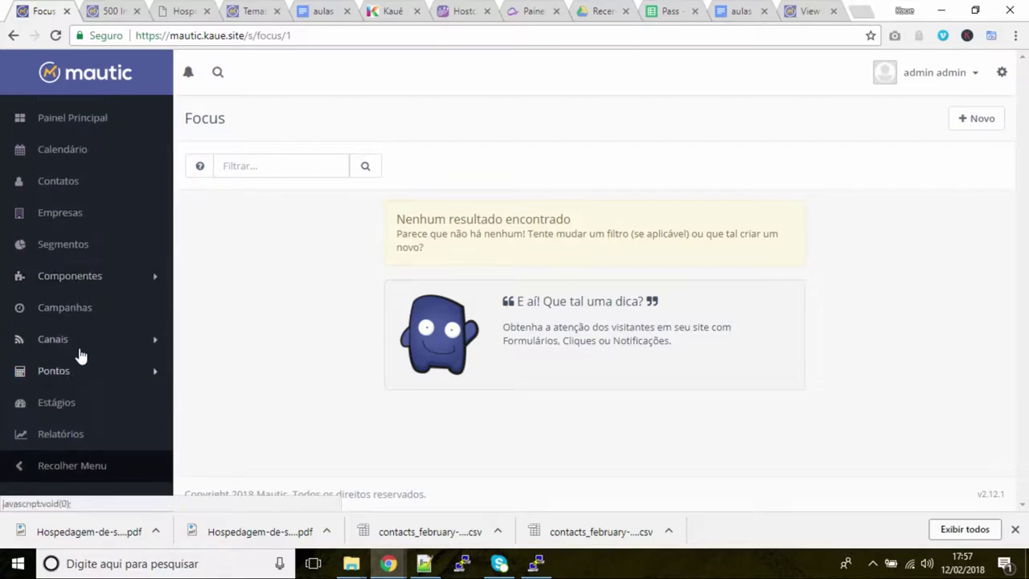
{"action": "left_click", "coordinate": [78, 350]}
{"action": "left_click", "coordinate": [50, 411]}
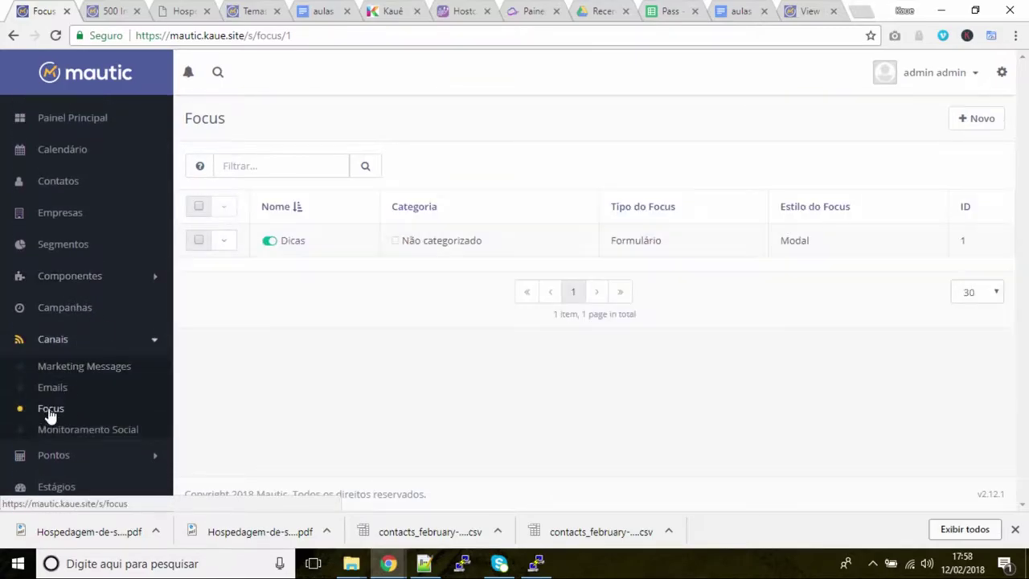
Open the Dicas focus, toggle its Detalhes section, then go to Componentes > Formulários
{"action": "left_click", "coordinate": [299, 247]}
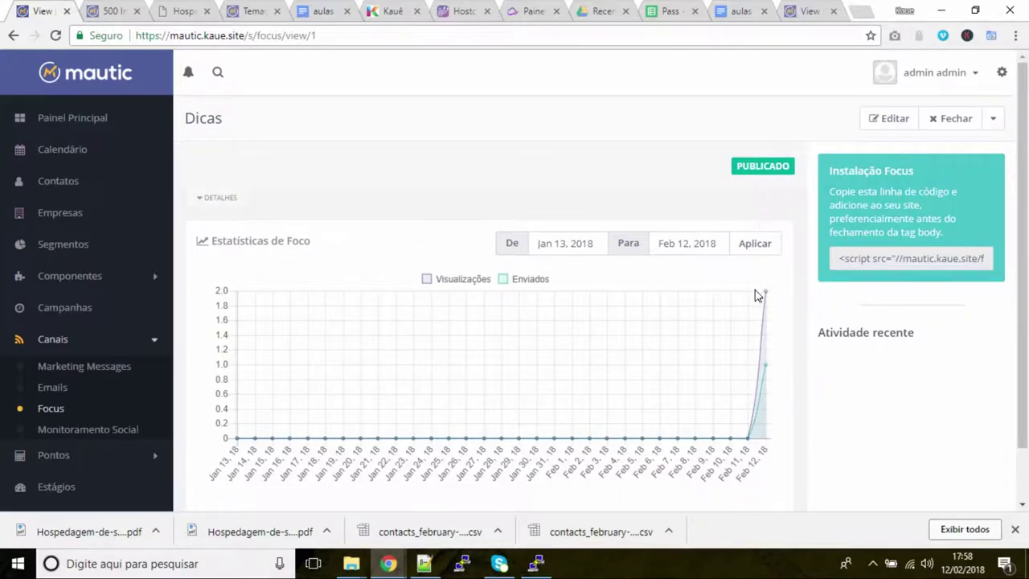
{"action": "scroll", "coordinate": [767, 374], "scroll_direction": "down", "scroll_amount": 1}
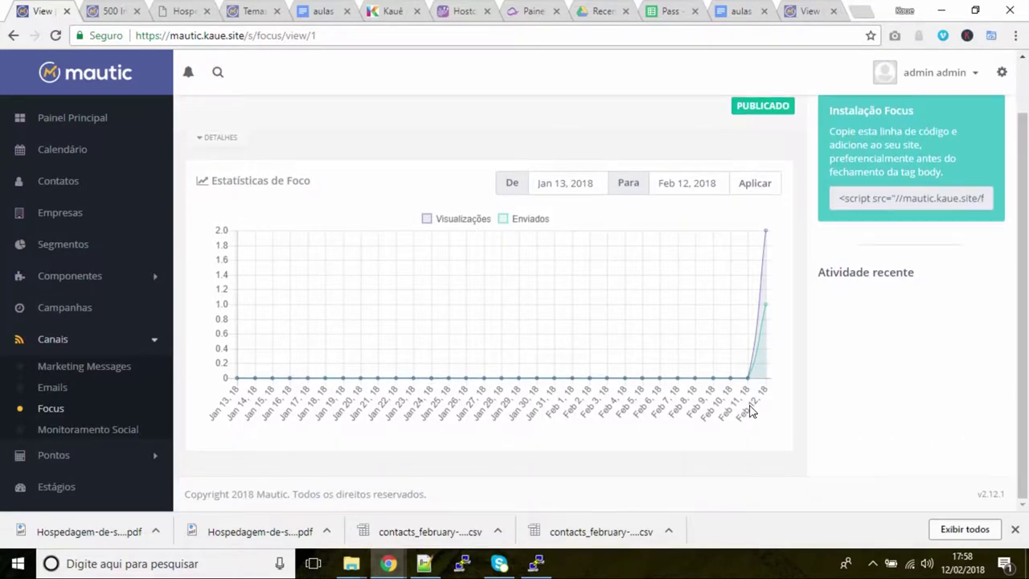
{"action": "left_click", "coordinate": [214, 137]}
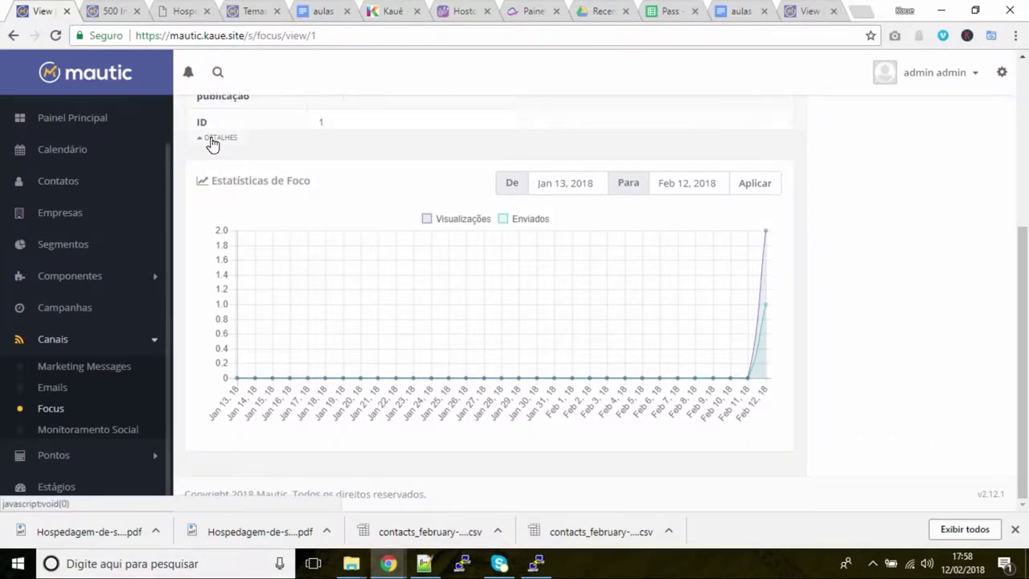
{"action": "scroll", "coordinate": [346, 193], "scroll_direction": "up", "scroll_amount": 4}
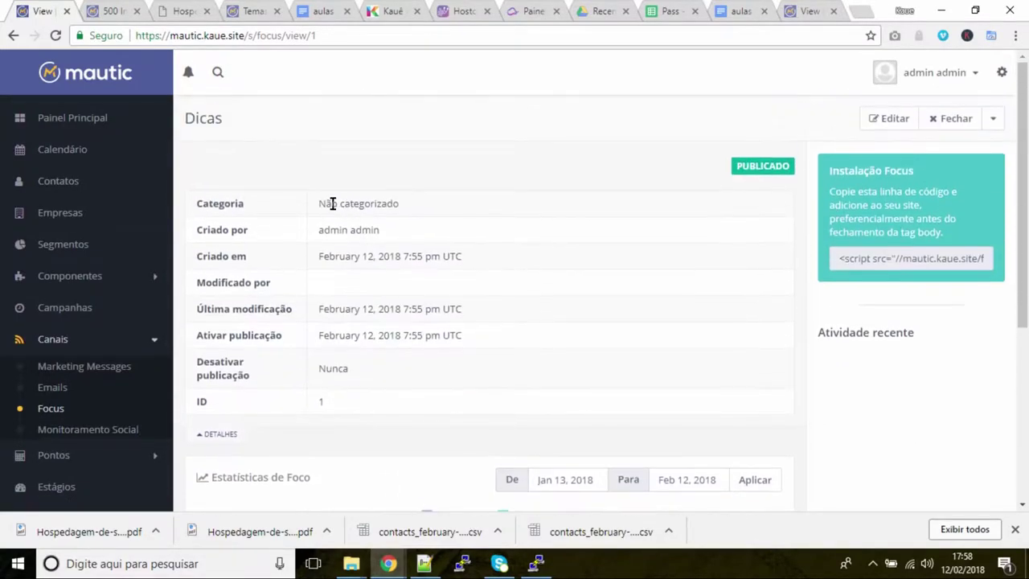
{"action": "left_click", "coordinate": [208, 429]}
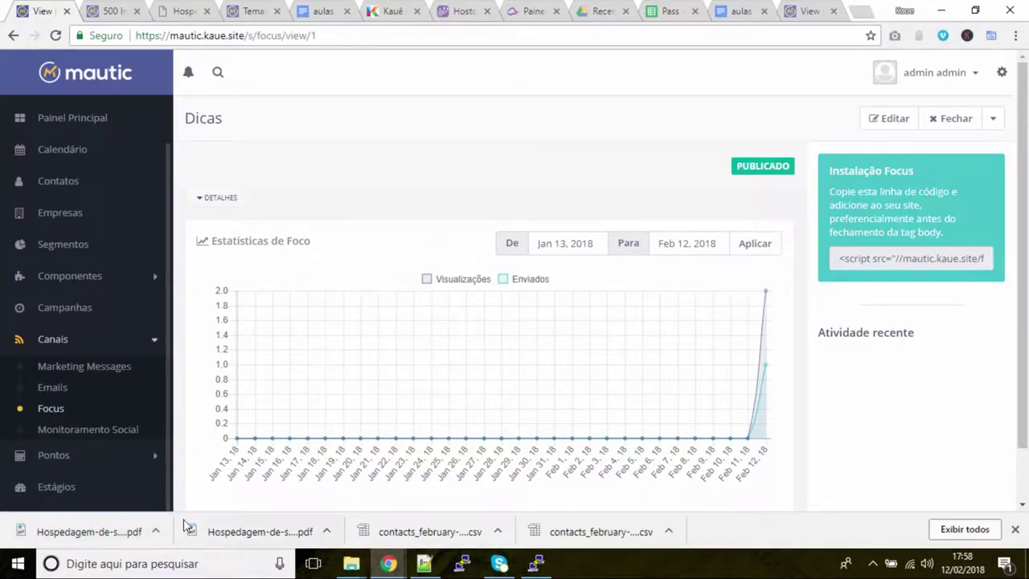
{"action": "left_click", "coordinate": [77, 277]}
{"action": "left_click", "coordinate": [71, 325]}
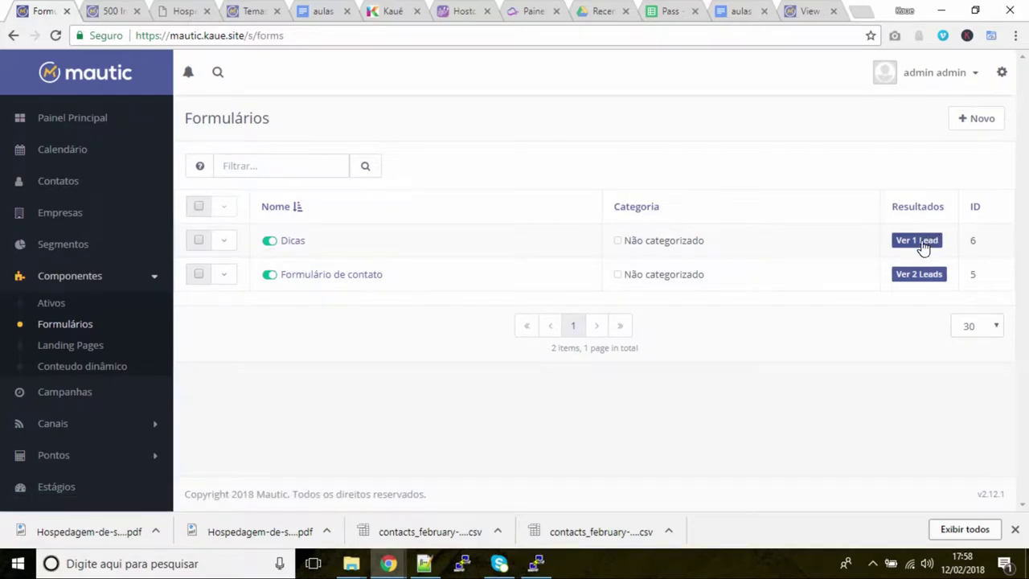
View the Dicas form's 1 lead, then start a new focus from Canais > Focus > + Novo
{"action": "left_click", "coordinate": [922, 245]}
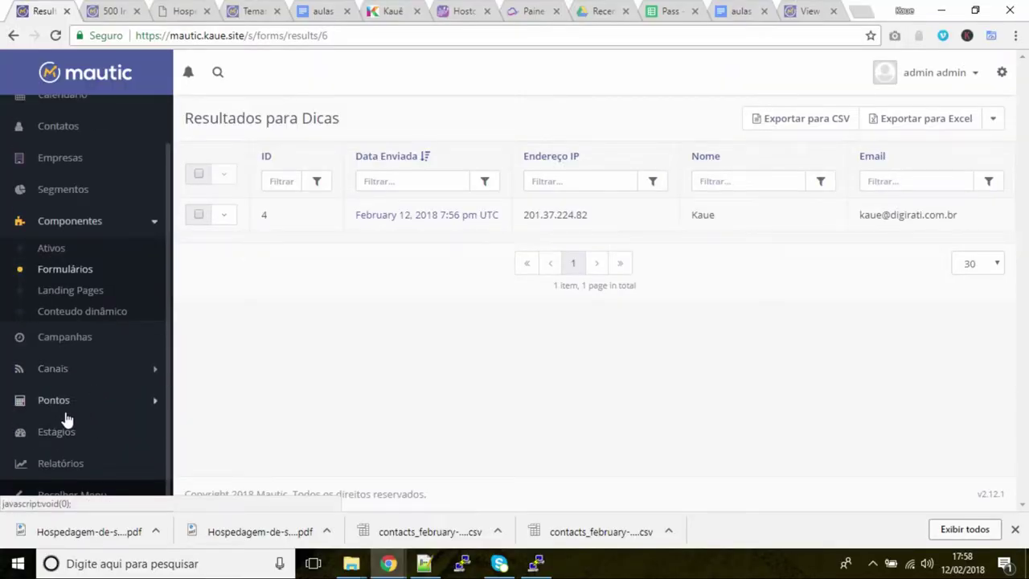
{"action": "left_click", "coordinate": [69, 374]}
{"action": "left_click", "coordinate": [55, 356]}
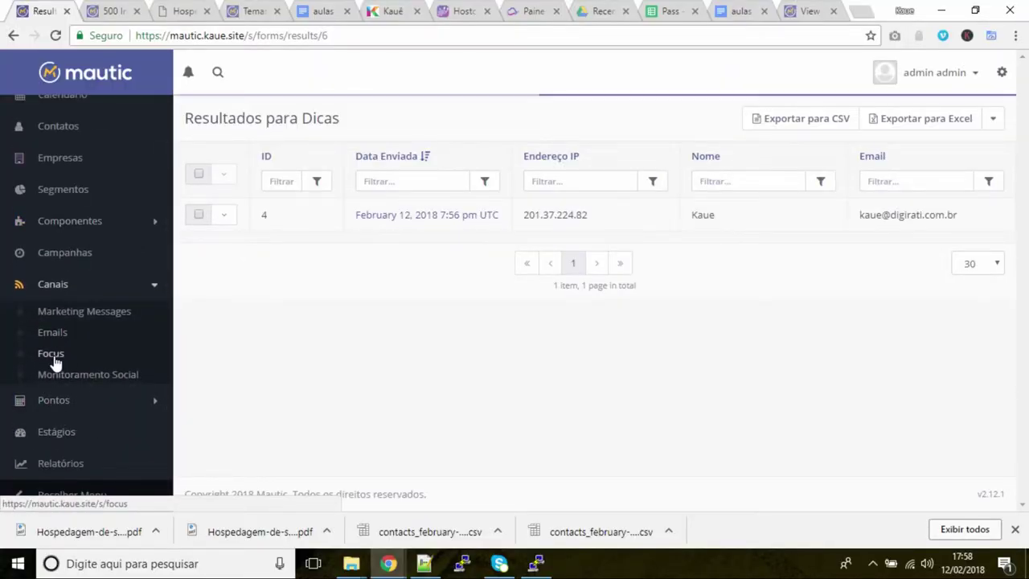
{"action": "left_click", "coordinate": [987, 124]}
{"action": "left_click", "coordinate": [724, 122]}
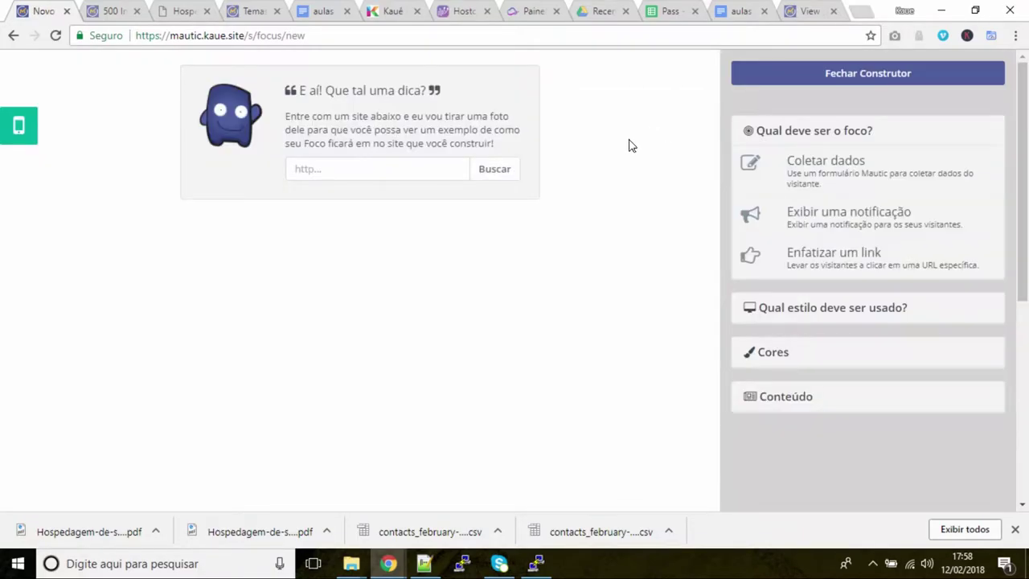
{"action": "left_click", "coordinate": [814, 182]}
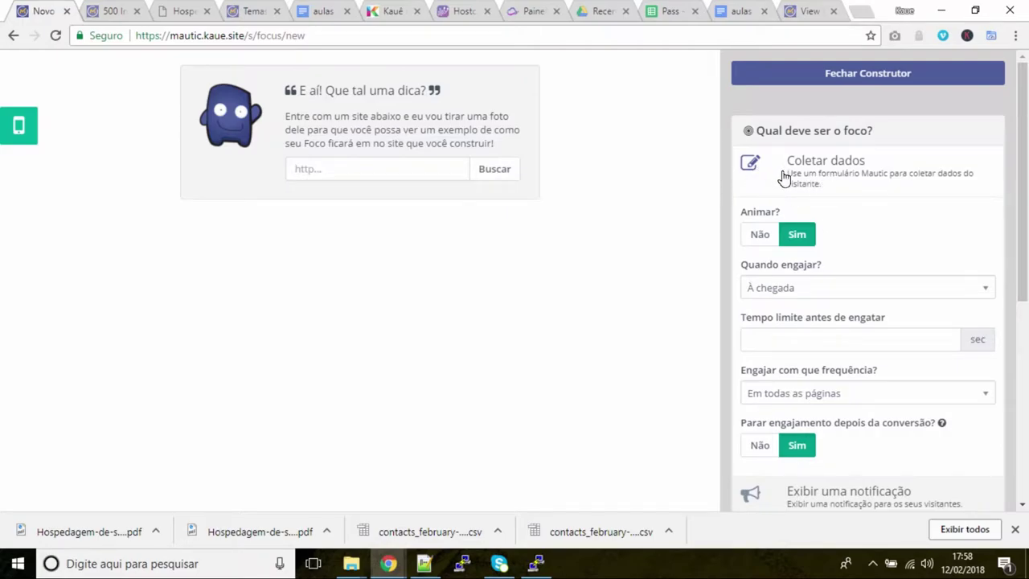
{"action": "left_click", "coordinate": [769, 142]}
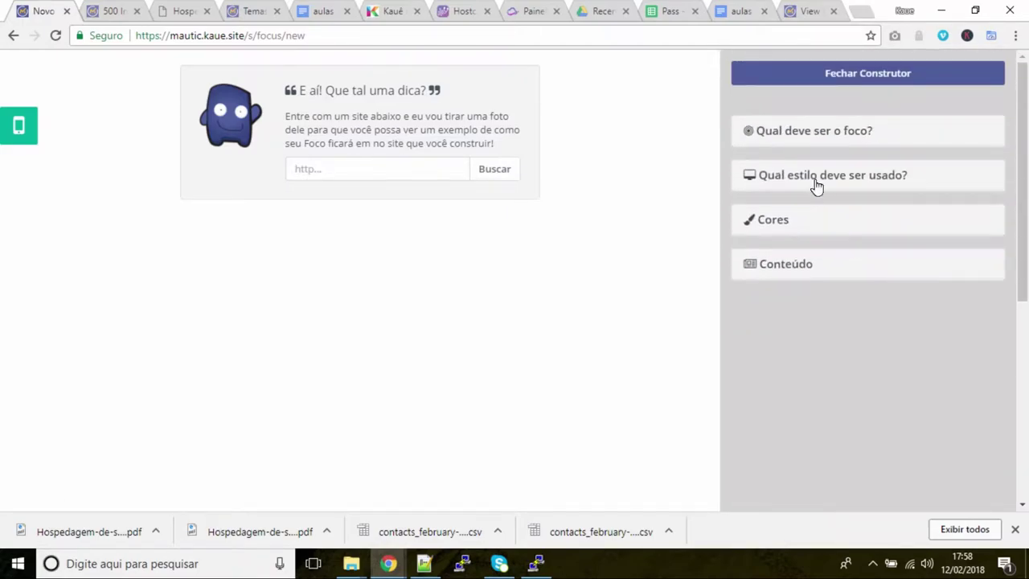
{"action": "left_click", "coordinate": [805, 135]}
{"action": "scroll", "coordinate": [836, 193], "scroll_direction": "down", "scroll_amount": 4}
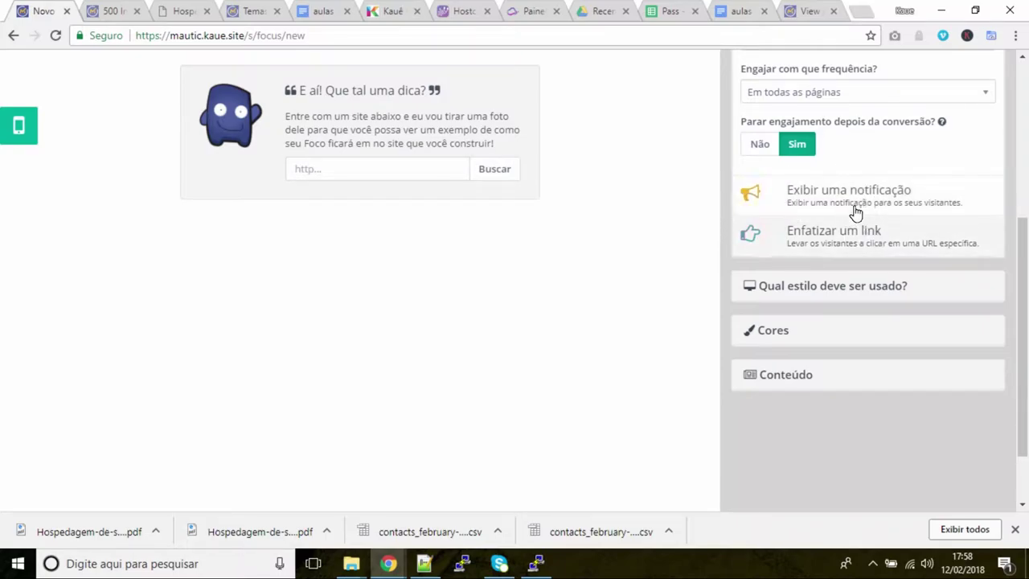
{"action": "left_click", "coordinate": [863, 208]}
{"action": "scroll", "coordinate": [840, 241], "scroll_direction": "up", "scroll_amount": 3}
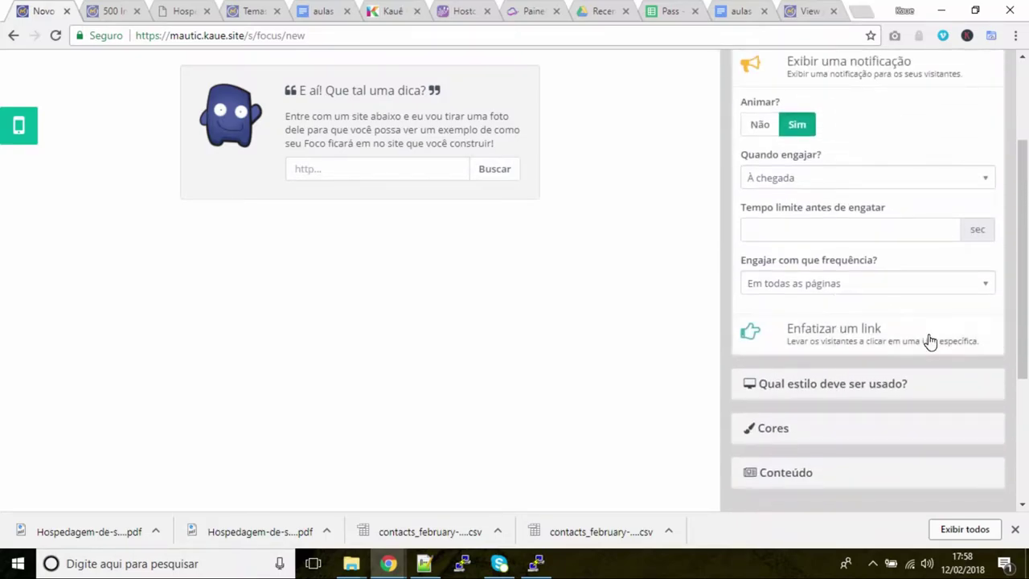
{"action": "left_click", "coordinate": [794, 252]}
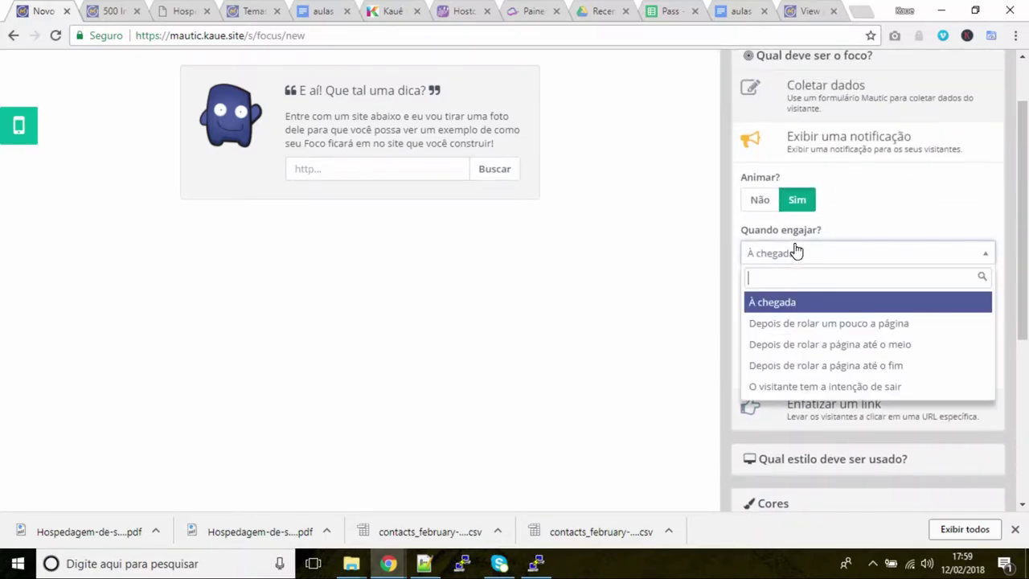
{"action": "left_click", "coordinate": [895, 204]}
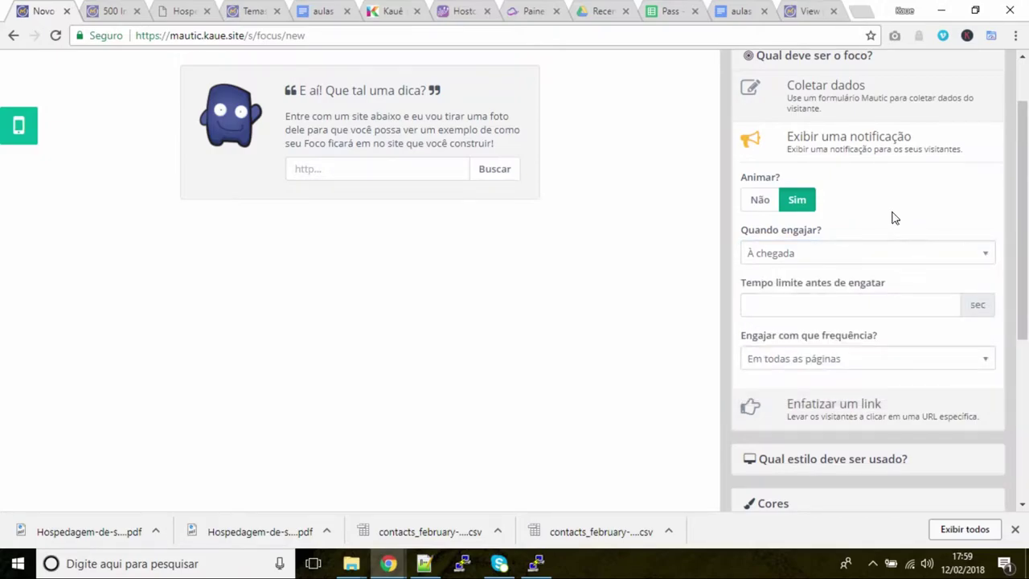
{"action": "scroll", "coordinate": [892, 213], "scroll_direction": "down", "scroll_amount": 1}
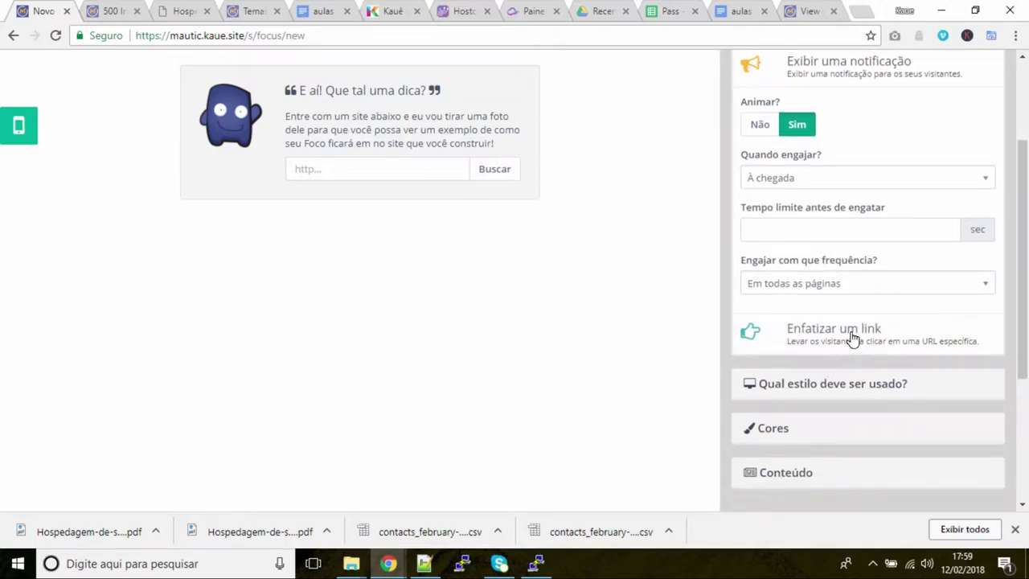
{"action": "left_click", "coordinate": [853, 338]}
{"action": "scroll", "coordinate": [834, 398], "scroll_direction": "down", "scroll_amount": 1}
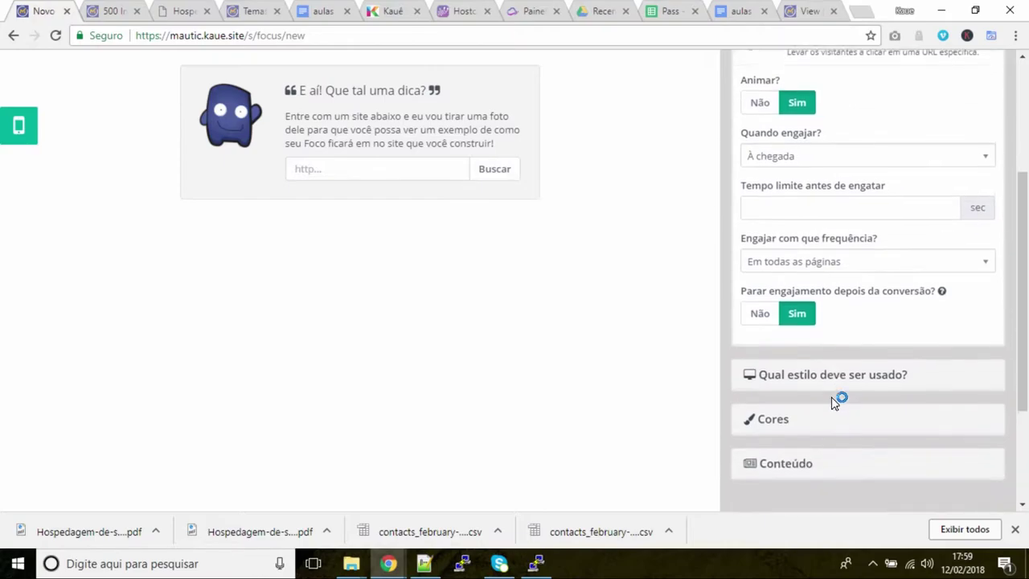
{"action": "scroll", "coordinate": [793, 374], "scroll_direction": "down", "scroll_amount": 1}
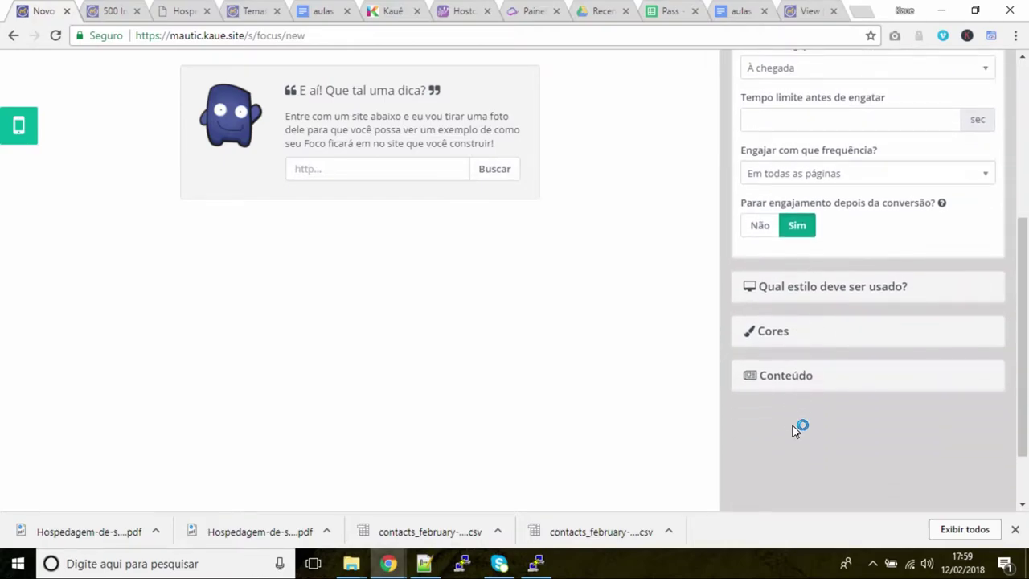
{"action": "left_click", "coordinate": [786, 375]}
{"action": "scroll", "coordinate": [785, 354], "scroll_direction": "down", "scroll_amount": 2}
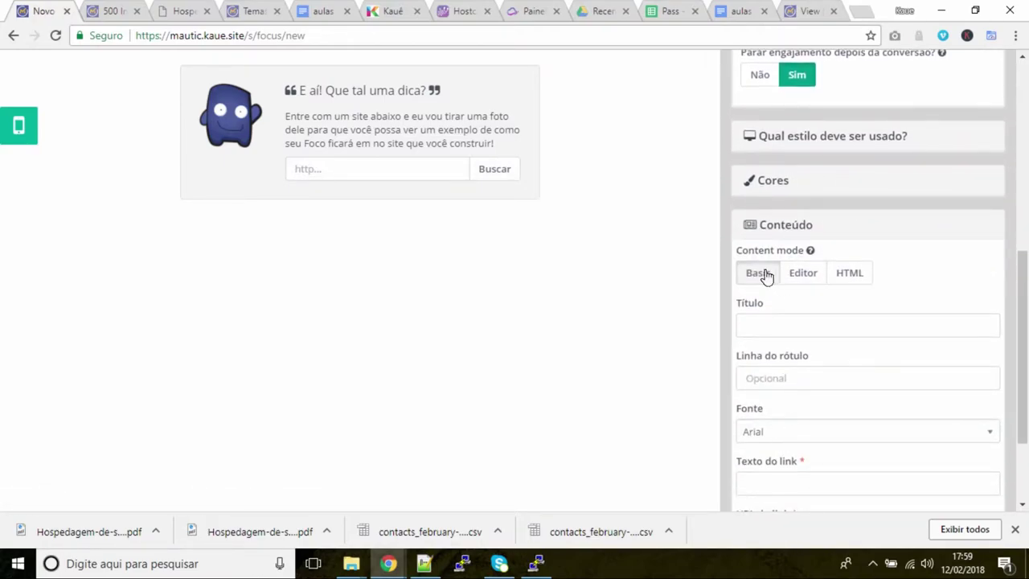
{"action": "scroll", "coordinate": [777, 400], "scroll_direction": "down", "scroll_amount": 2}
{"action": "left_click", "coordinate": [803, 147]}
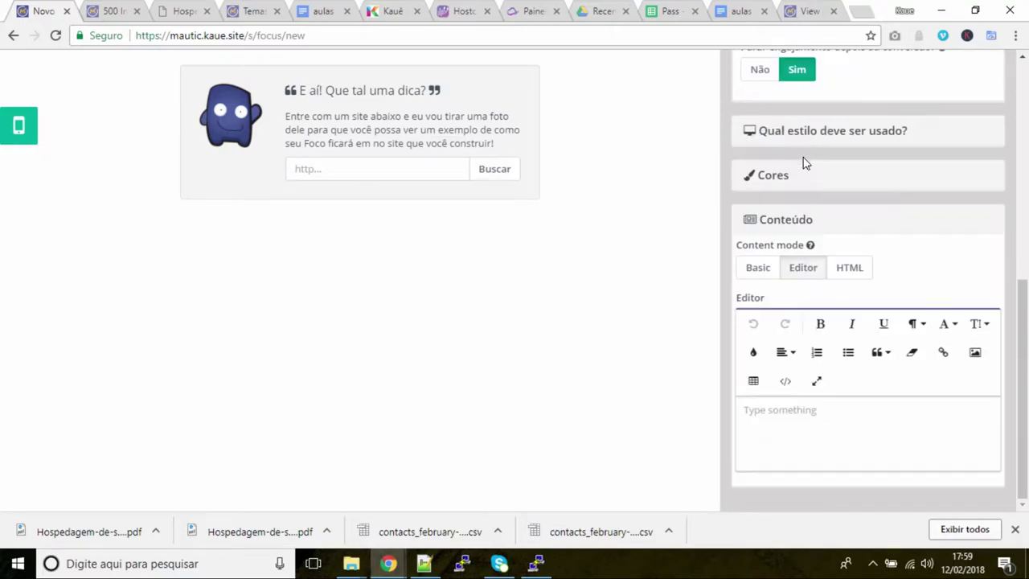
{"action": "left_click", "coordinate": [856, 269]}
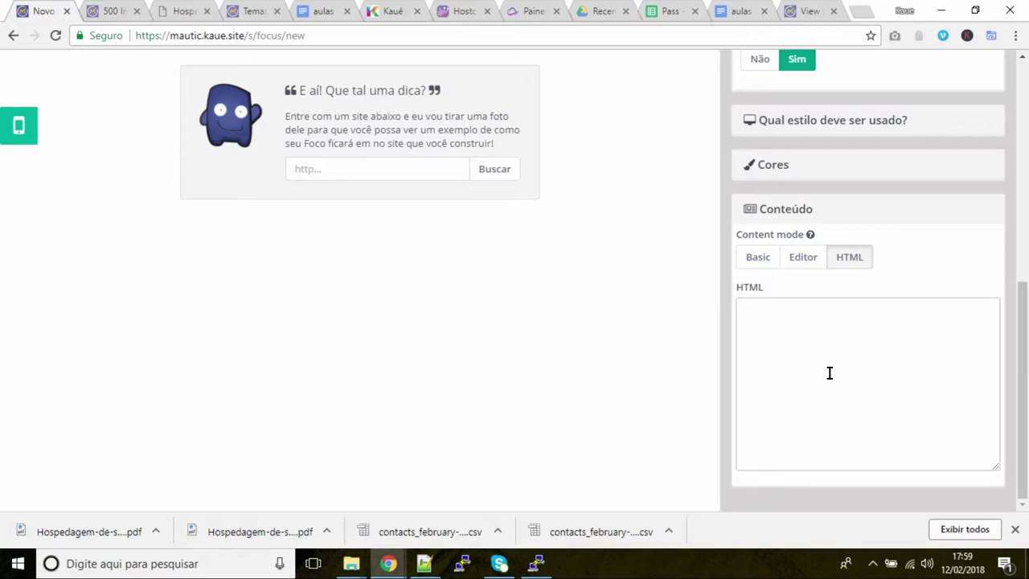
{"action": "scroll", "coordinate": [852, 323], "scroll_direction": "up", "scroll_amount": 5}
{"action": "left_click", "coordinate": [833, 74]}
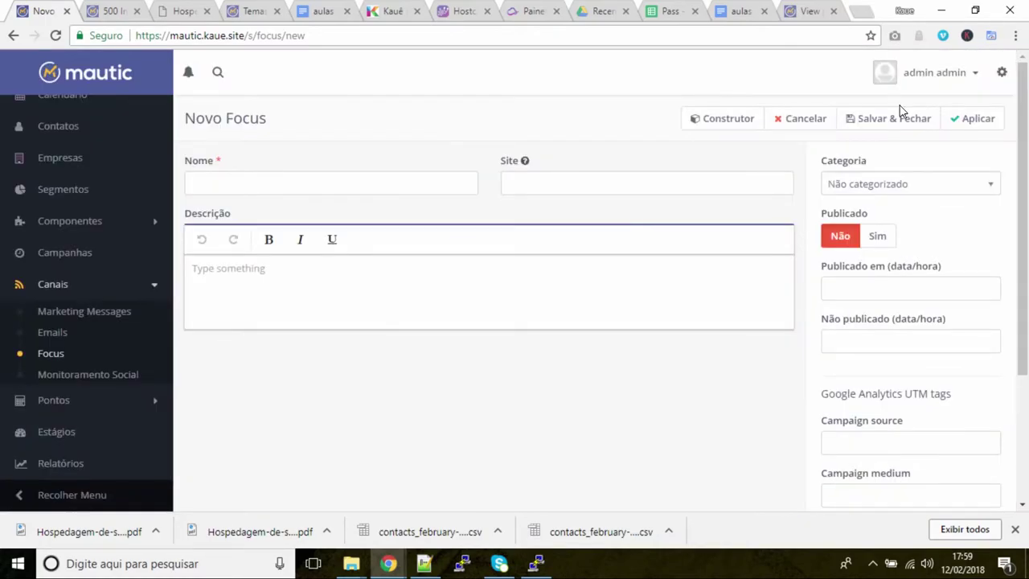